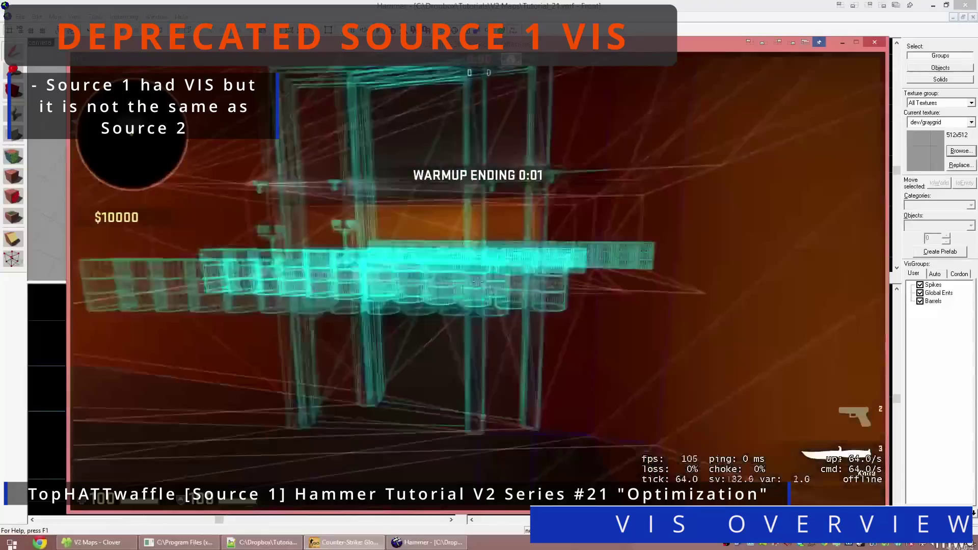
- Enter the mat_leafvis command in the game's developer console
key(grave)
text(mat_leafvis)
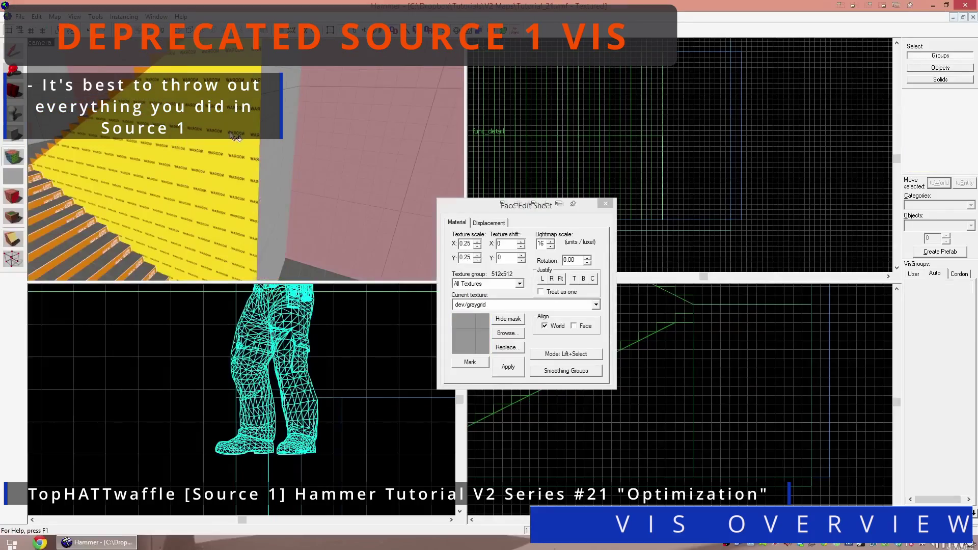
right_click(230, 134)
key(shift+s)
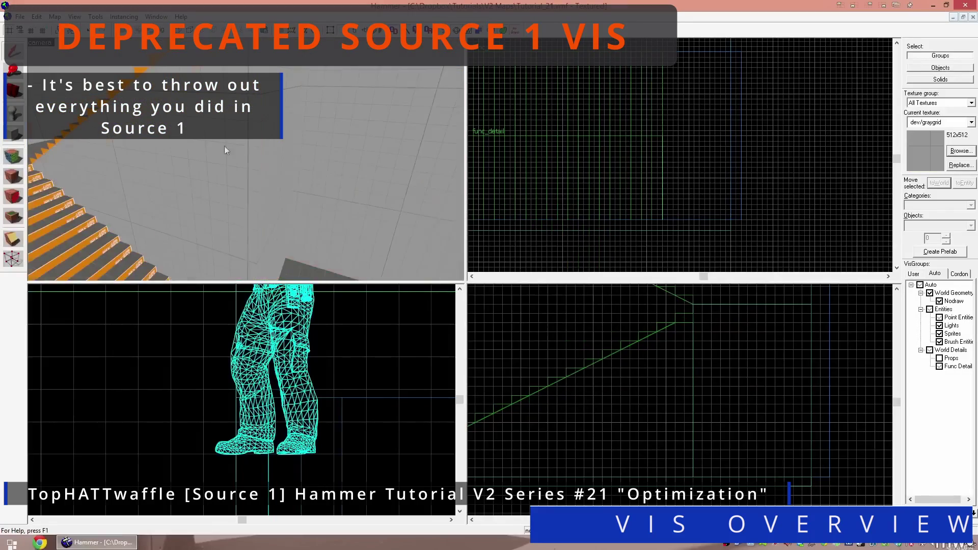
key(z)
key(z)
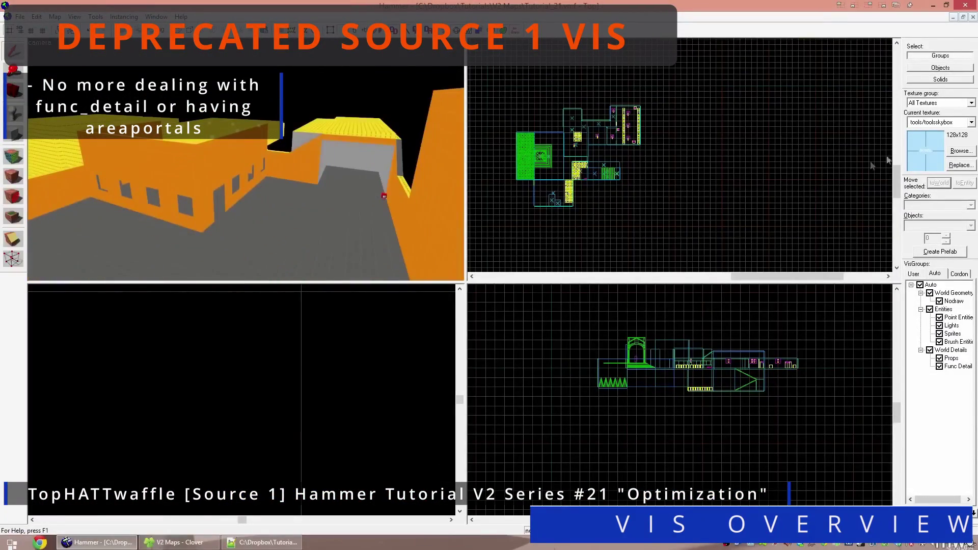
key(z)
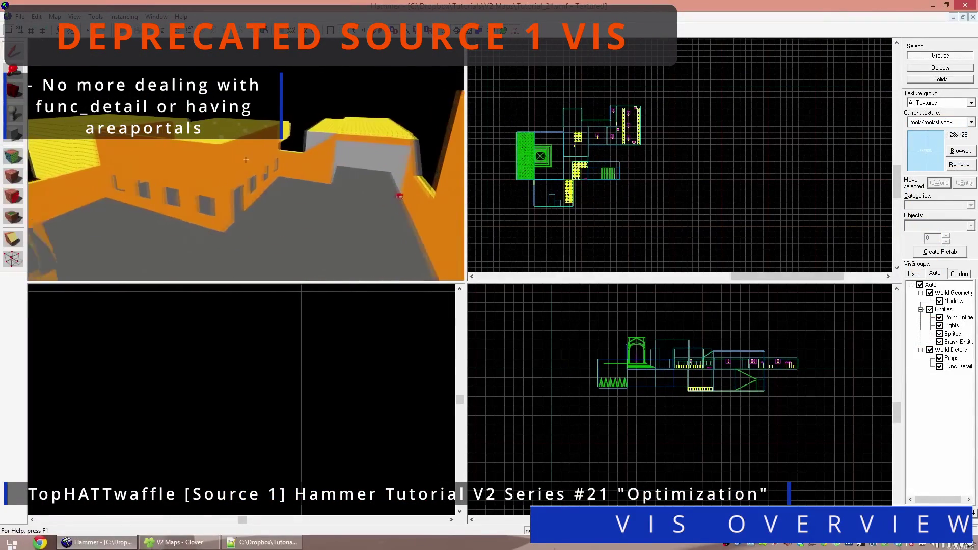
key(w)
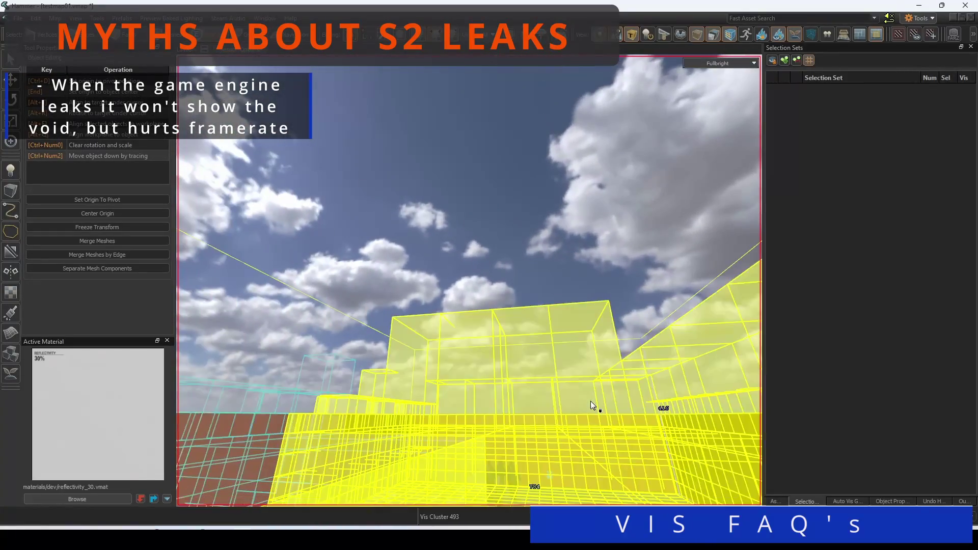
right_drag(591, 402, 534, 345)
key(s)
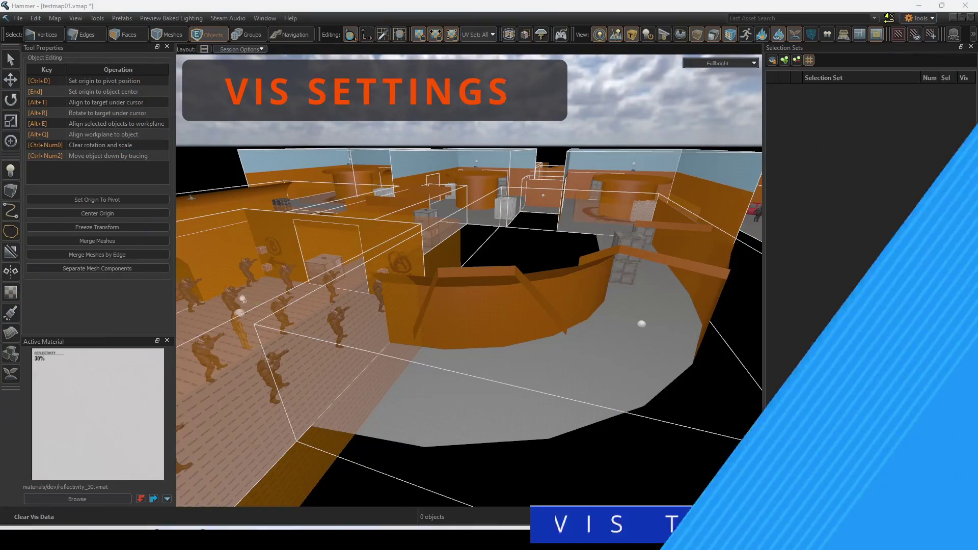
- Open the map properties and choose Full visibility solve as the world's Precomputed Visibility
click(50, 19)
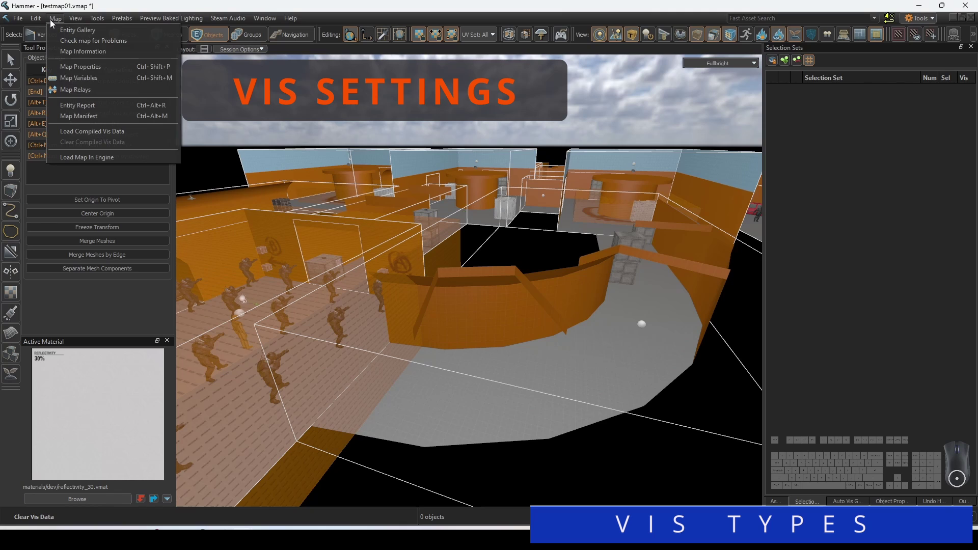
click(80, 67)
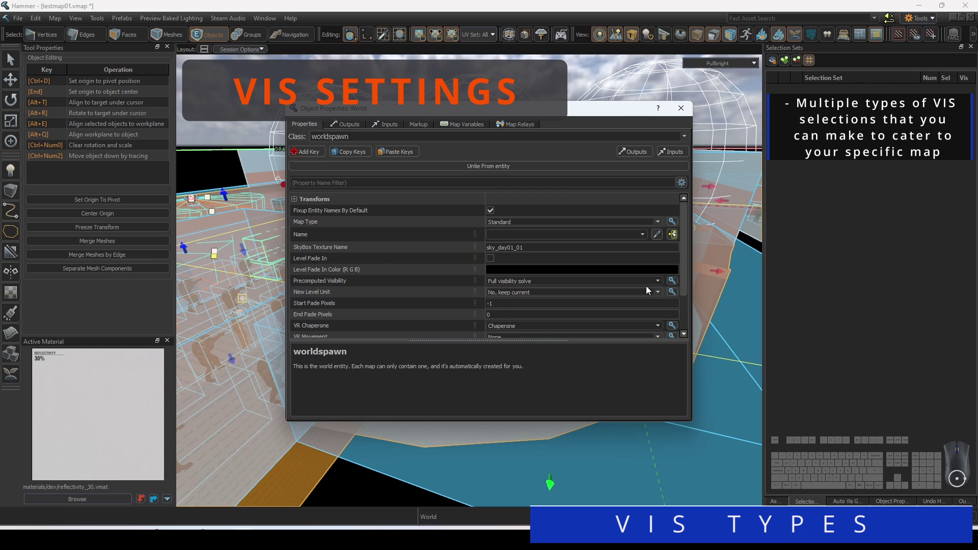
click(659, 280)
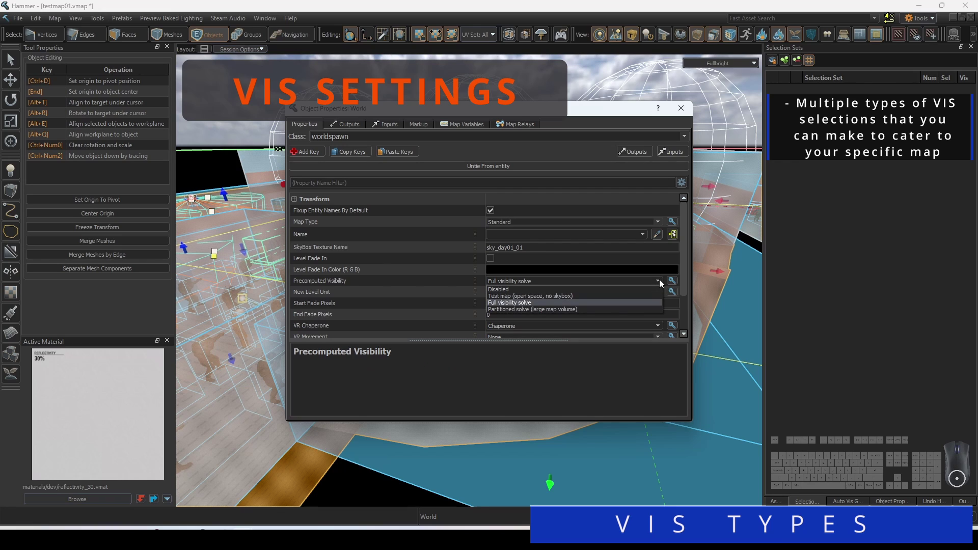
click(525, 304)
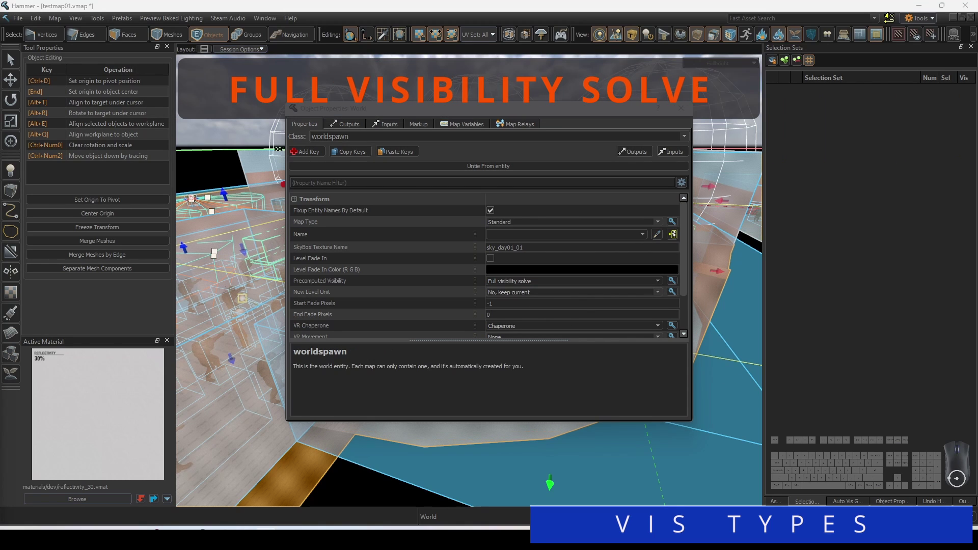
click(657, 281)
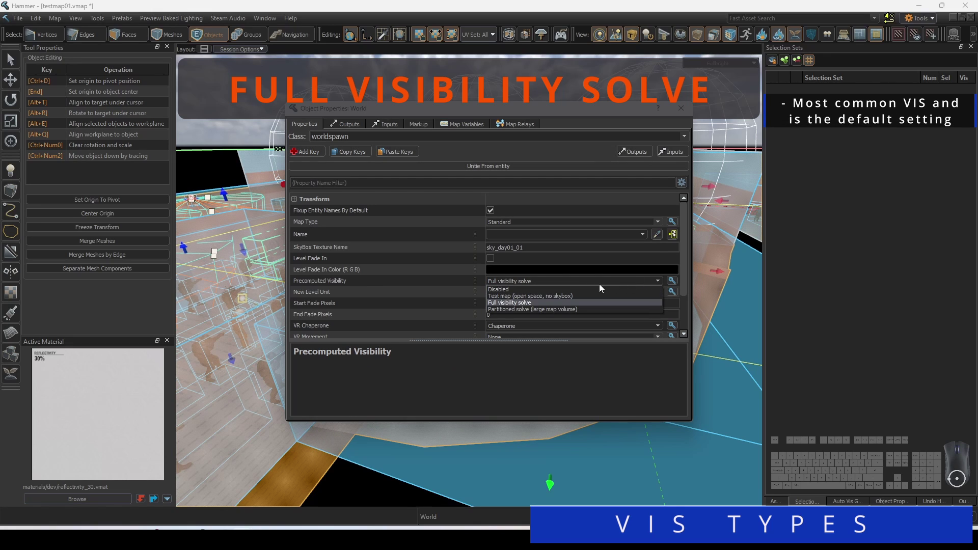
click(541, 303)
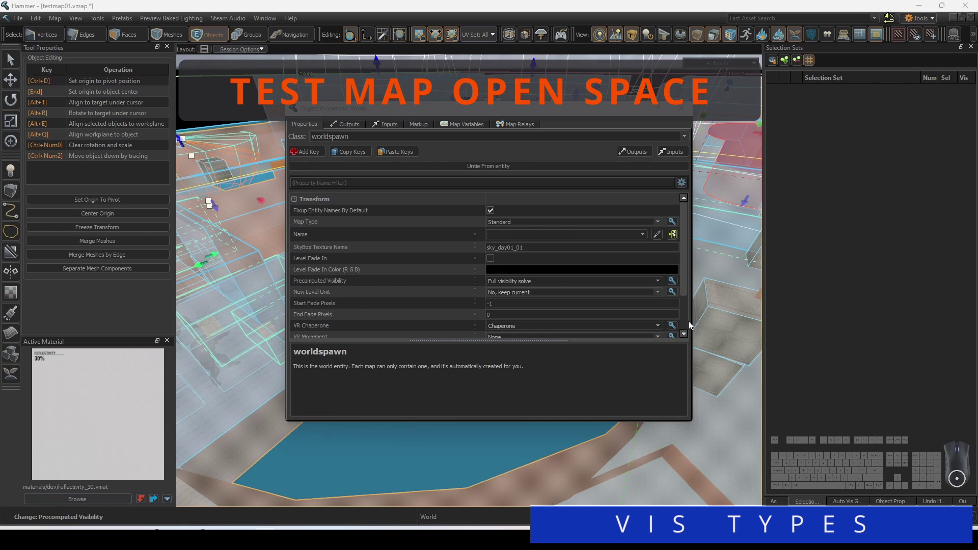
- Switch Precomputed Visibility to Test map (open space, no skybox), and then to Disabled
click(660, 280)
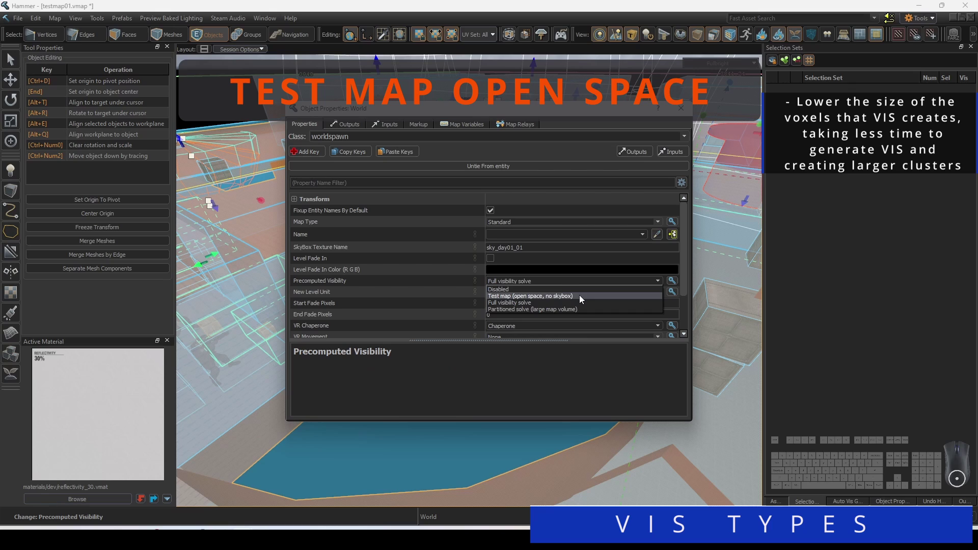
click(580, 296)
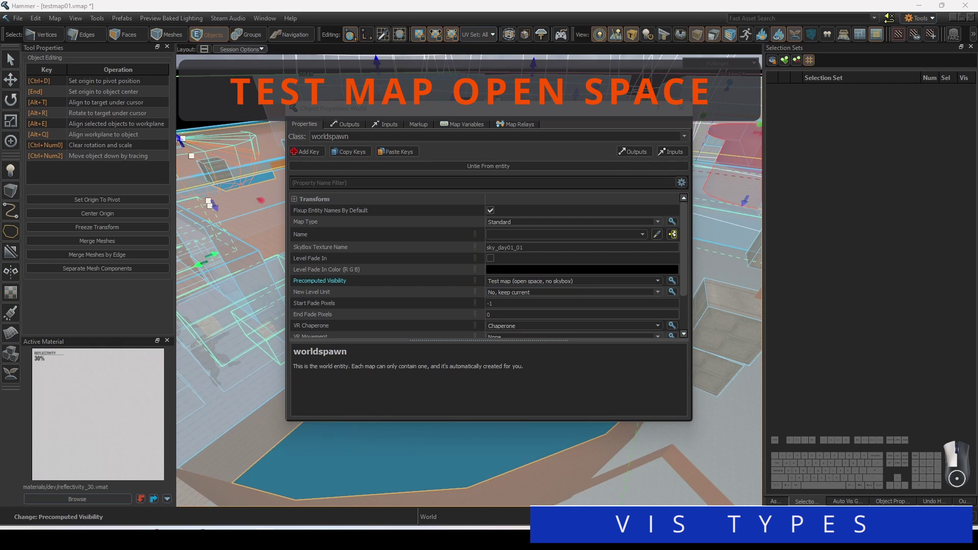
click(658, 281)
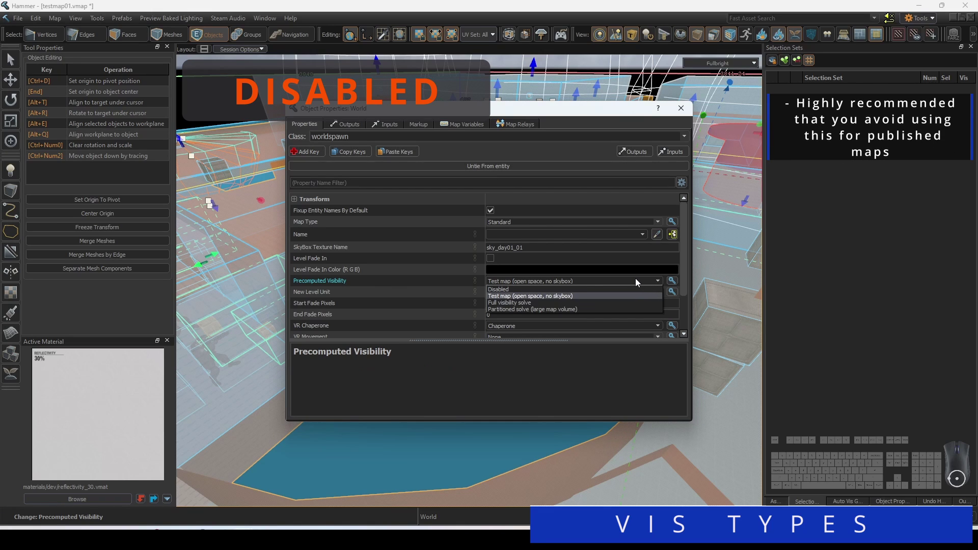
click(601, 290)
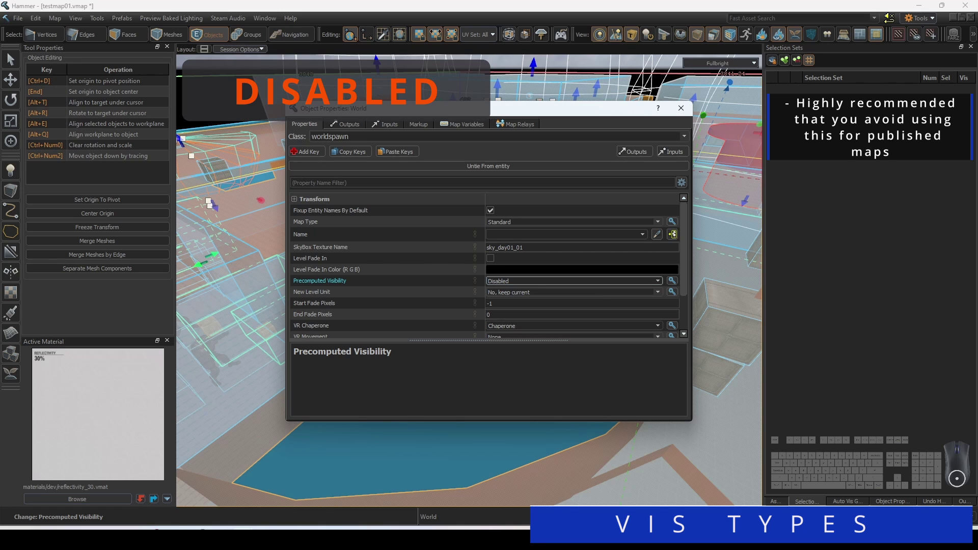
click(910, 344)
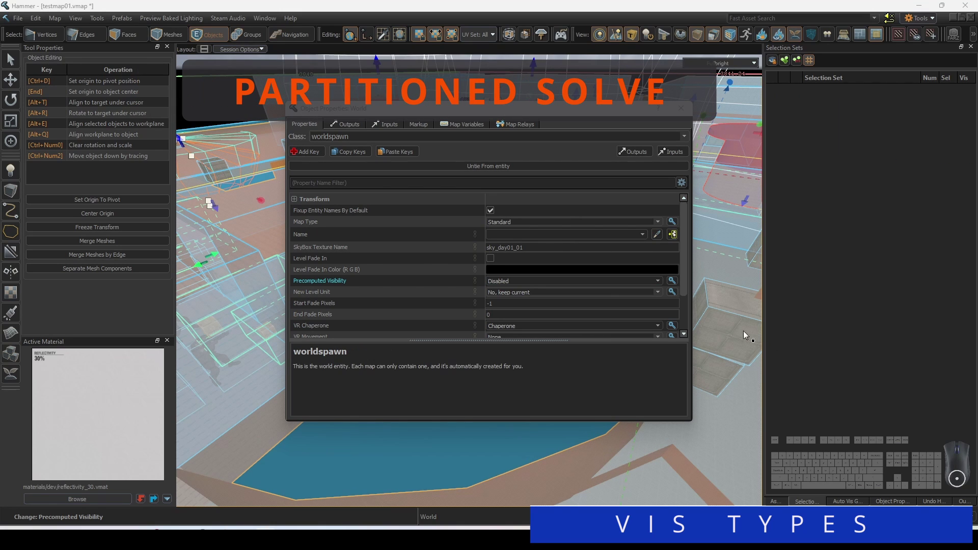
- Set Precomputed Visibility to Partitioned solve (large map volume)
click(654, 286)
click(647, 280)
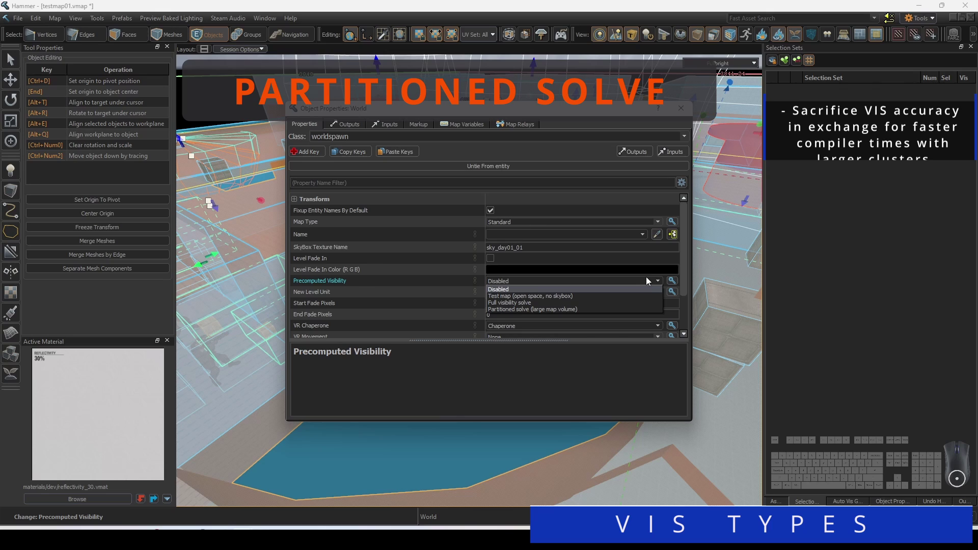
click(543, 310)
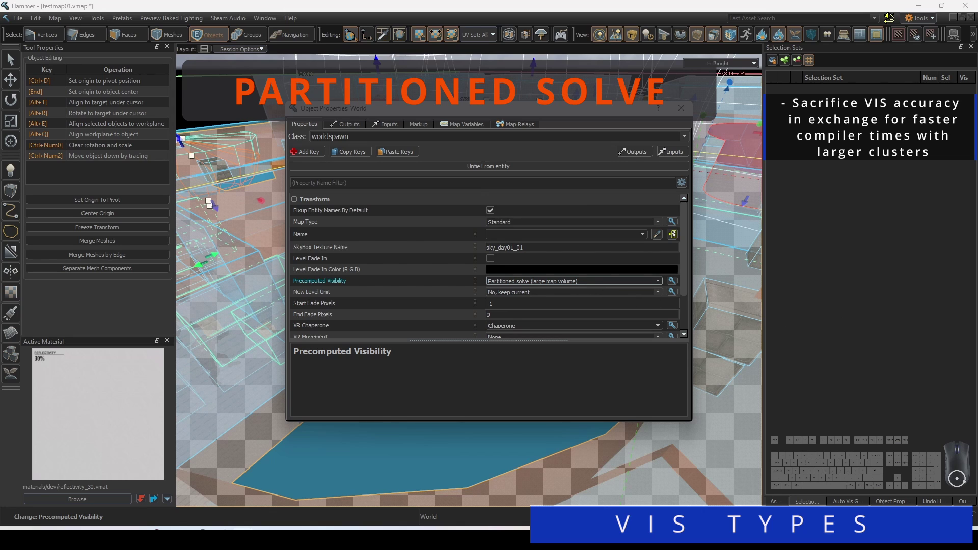
click(489, 461)
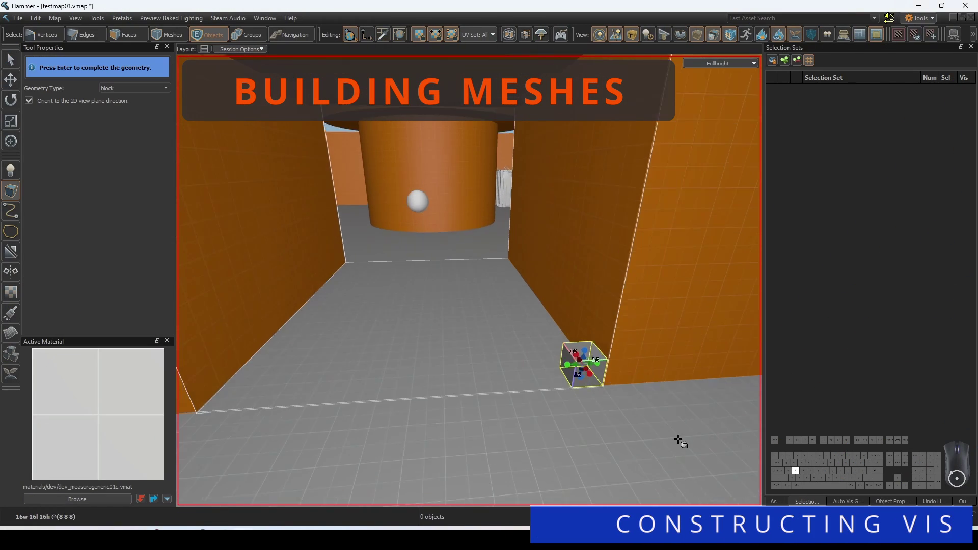
- Stretch the 16-unit block into a pillar up to the doorway's ceiling, complete it, and duplicate it at the doorway's opposite side
drag(571, 338, 604, 168)
mouse_move(604, 168)
right_down()
mouse_move(469, 281)
mouse_move(443, 239)
right_up()
drag(584, 231, 583, 176)
key(Return)
key(w)
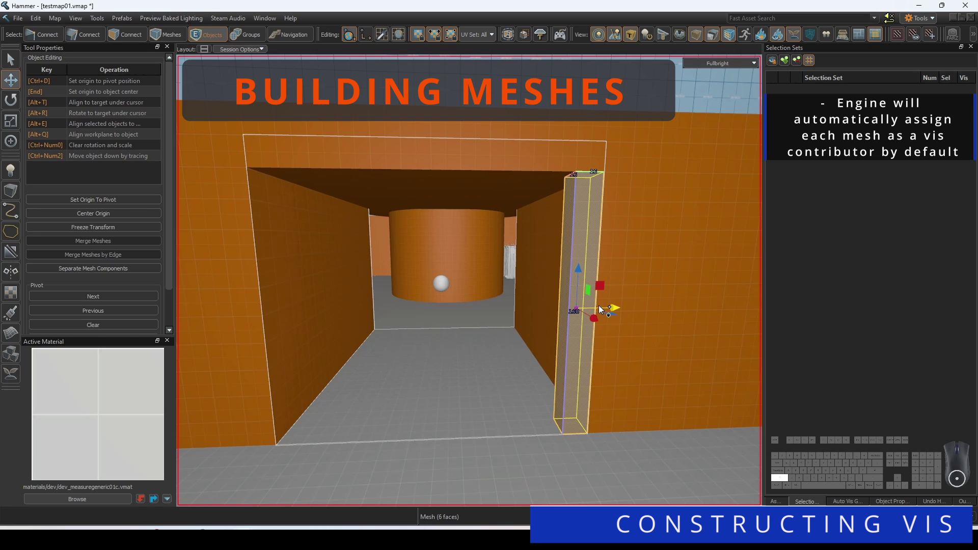
shift+drag(569, 320, 285, 323)
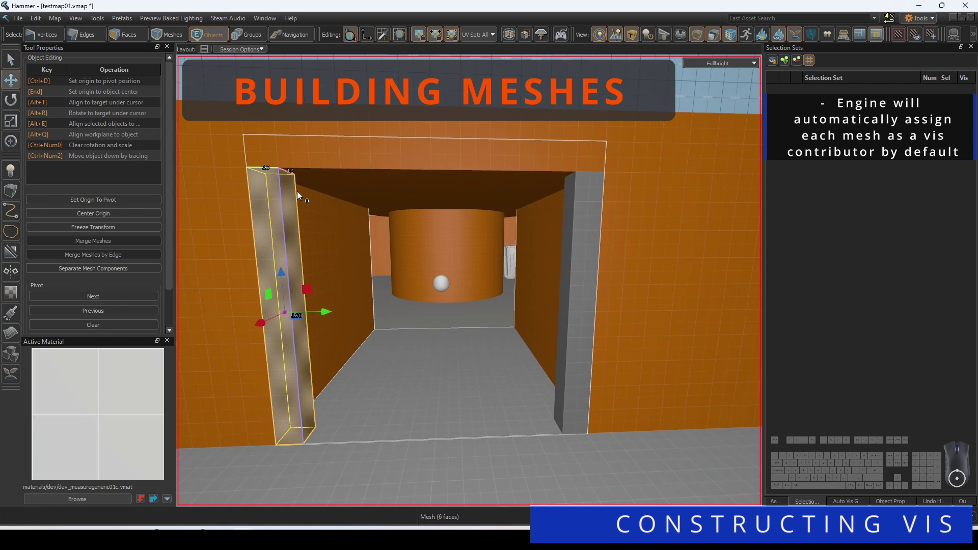
- Cut an opening into the top of both pillars' inner faces, leaving 144 units of face below it
key(3)
click(302, 278)
right_drag(302, 277, 469, 281)
key(w)
shift+click(601, 279)
key(shift+x)
drag(622, 280, 643, 281)
key(shift+s)
- Bridge the open edge loops at the top of the two pillars into a lintel, forming a door frame
key(2)
double_click(594, 283)
key(a)
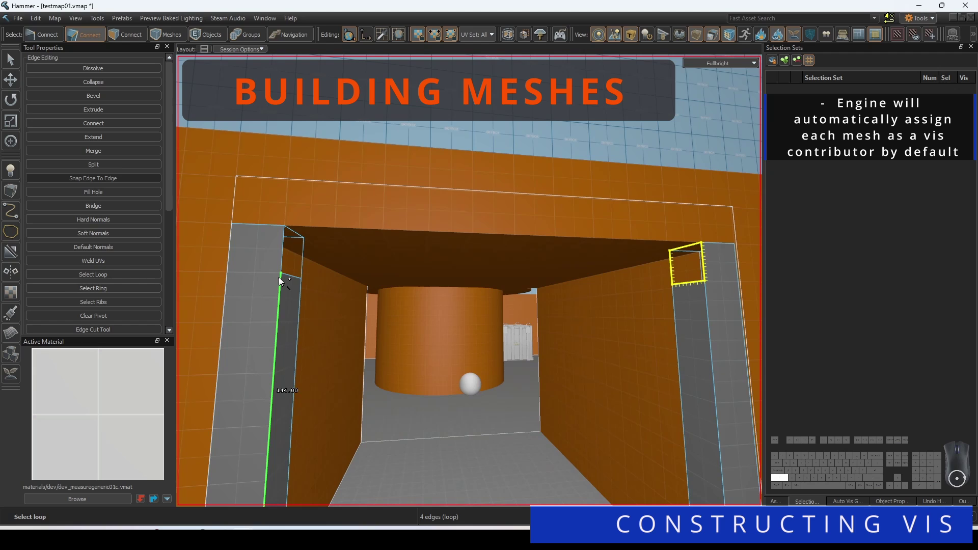
shift+double_click(287, 277)
key(alt+b)
key(5)
- Copy the door frame to the facing opening, and duplicate both frames to the other passage
key(a)
right_drag(419, 261, 494, 277)
key(t)
right_drag(561, 215, 328, 216)
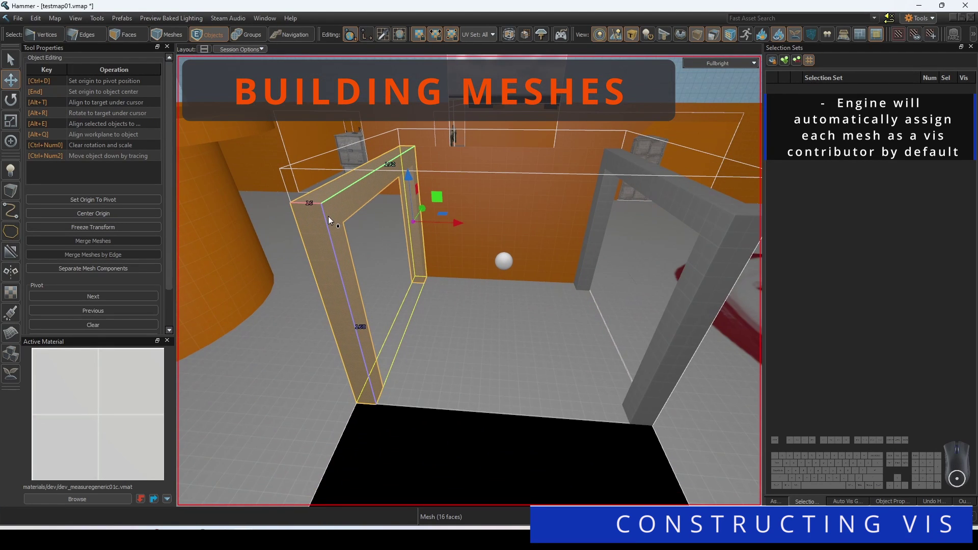
shift+click(593, 233)
key(s)
key(a)
right_drag(593, 233, 578, 248)
shift+drag(644, 248, 417, 235)
right_drag(417, 235, 356, 222)
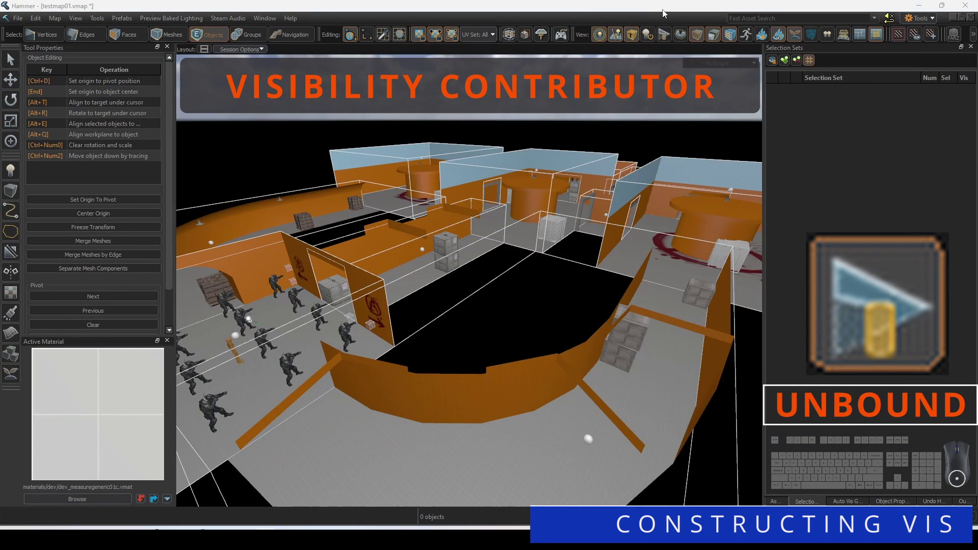
- Toggle the visibility contributors view on and off to compare which parts of the map contribute to VIS
click(671, 38)
click(663, 37)
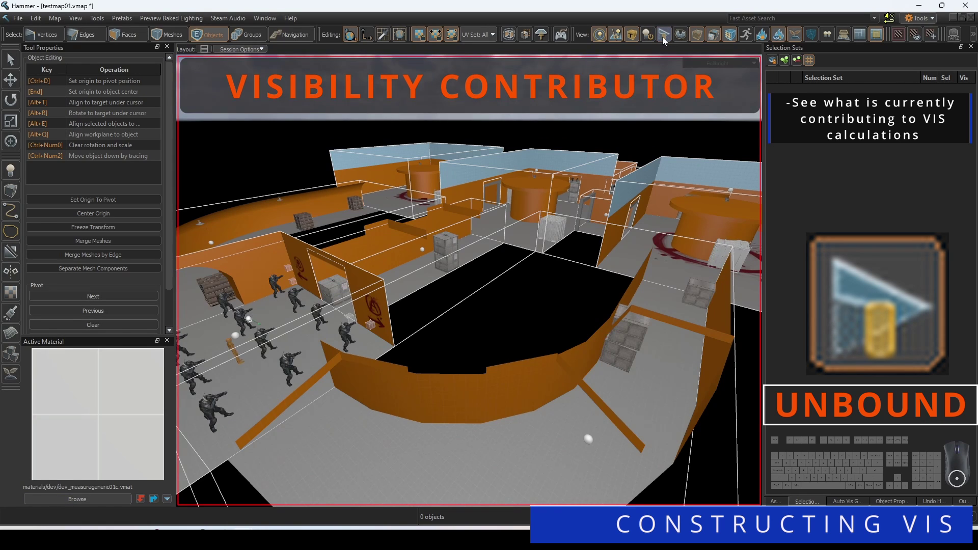
click(662, 36)
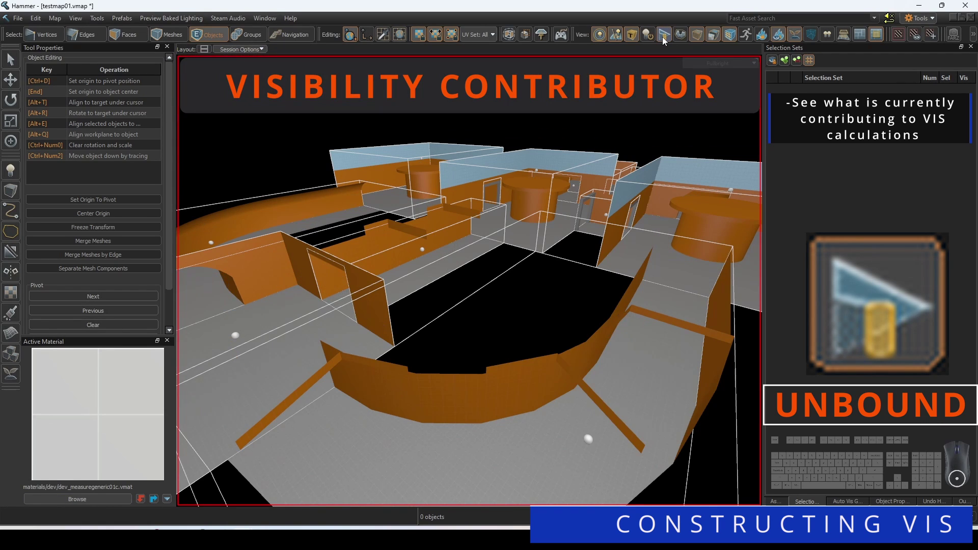
click(663, 36)
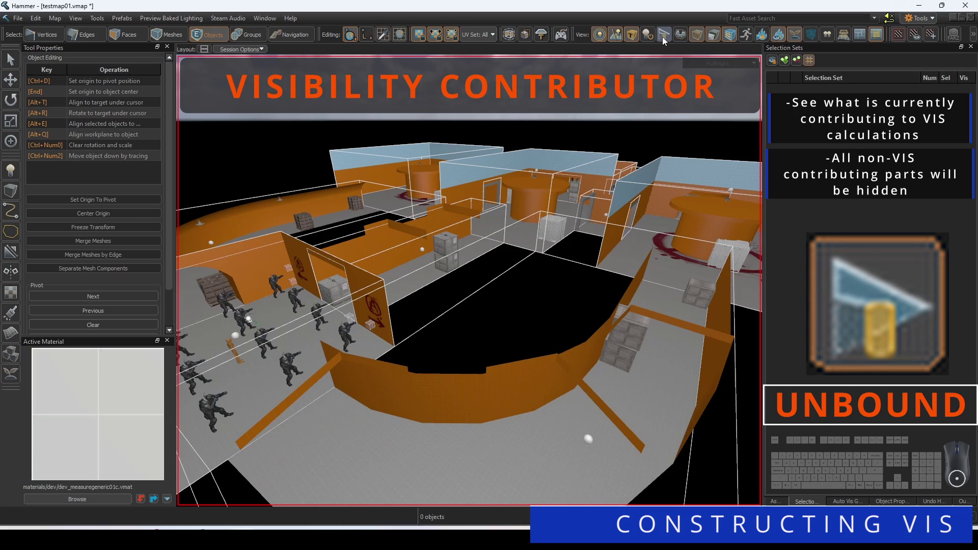
- Show only the visibility contributors, inspect the room leading into the corridor, and restore the full view
click(662, 37)
right_drag(470, 281, 470, 280)
key(w)
key(a)
key(w)
key(w)
key(w)
key(w)
key(d)
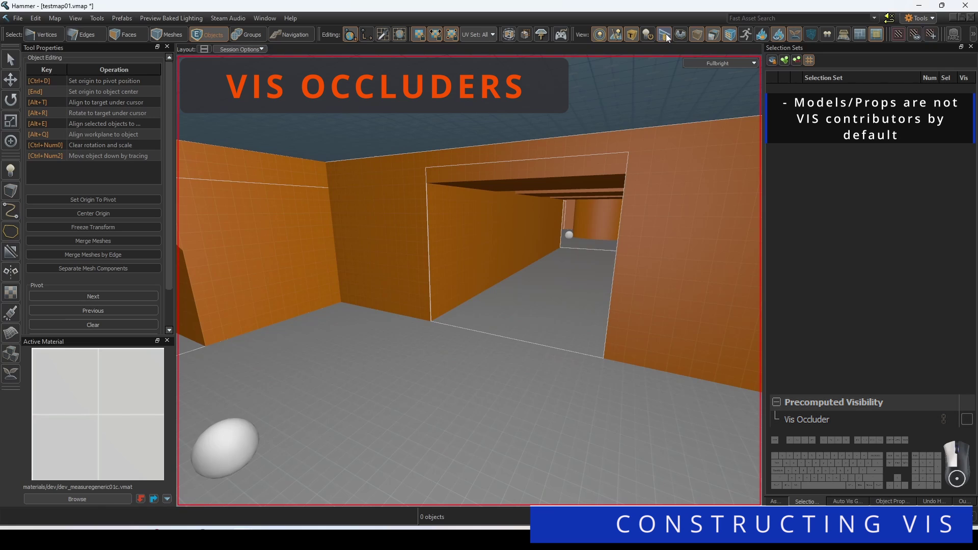
click(667, 35)
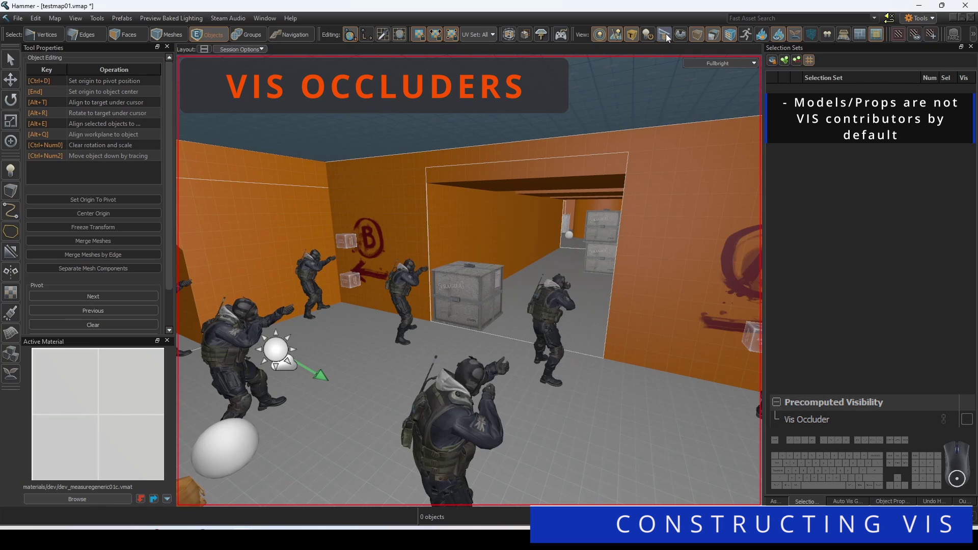
- Open the object properties of the crate beside the corridor entrance and enable Vis Occluder
click(469, 292)
key(alt+Return)
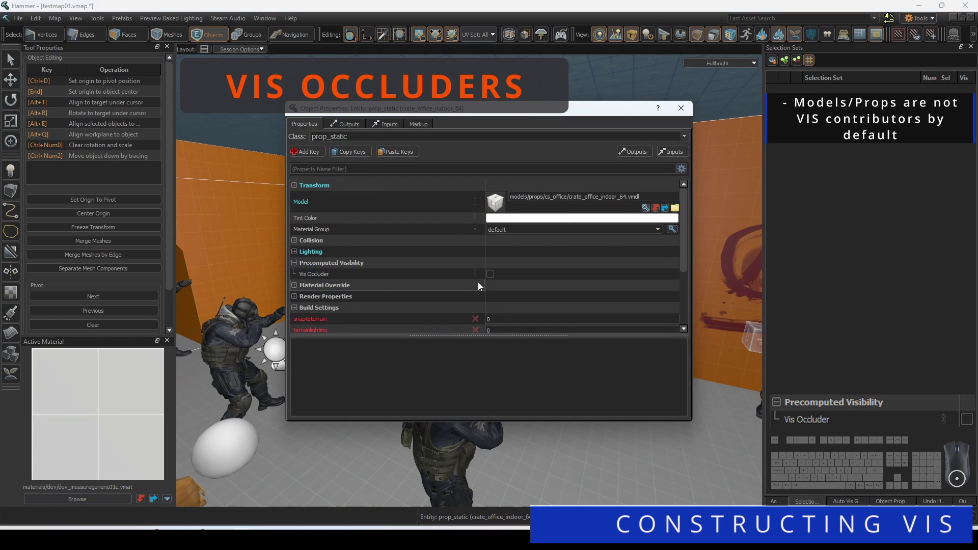
drag(452, 110, 182, 191)
mouse_move(80, 355)
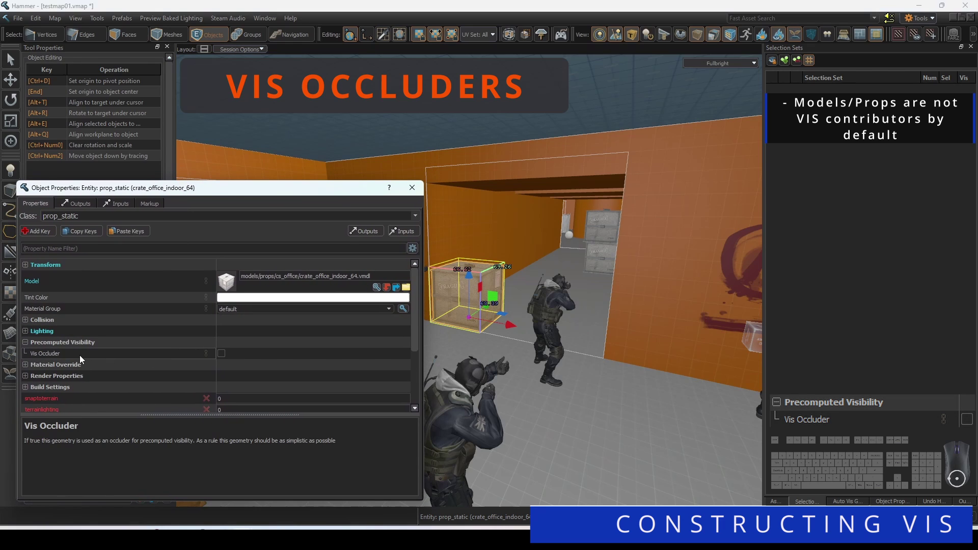
click(221, 354)
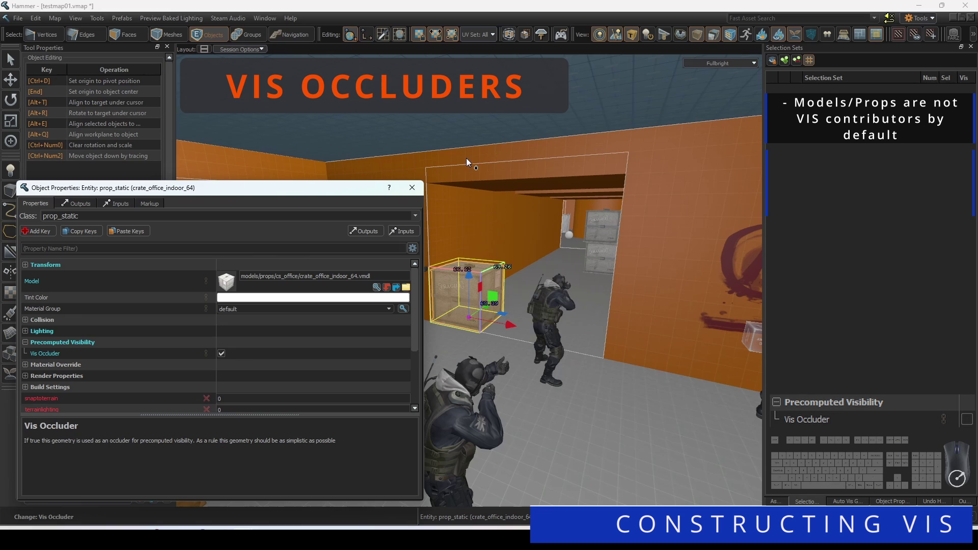
- Check the crate in the visibility contributors view, and return to the full view
click(665, 37)
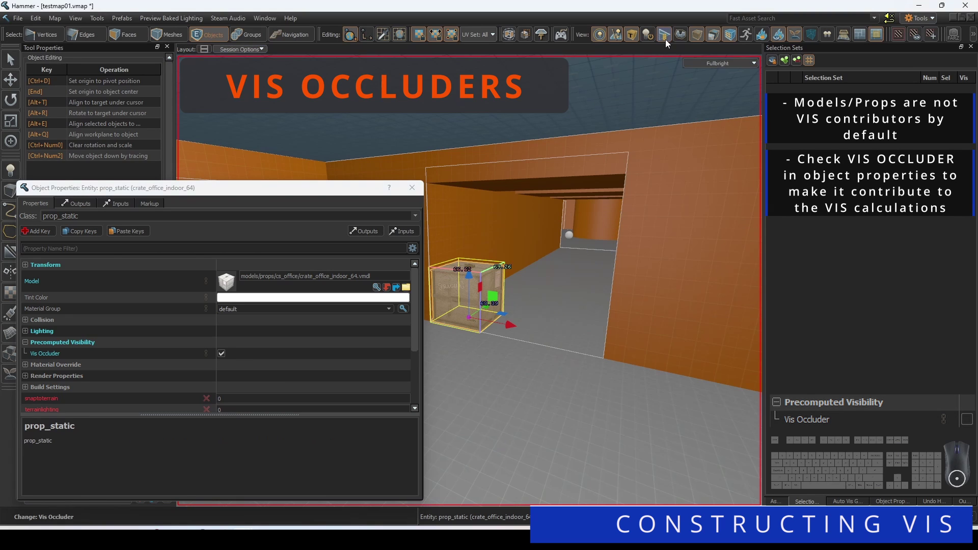
click(666, 39)
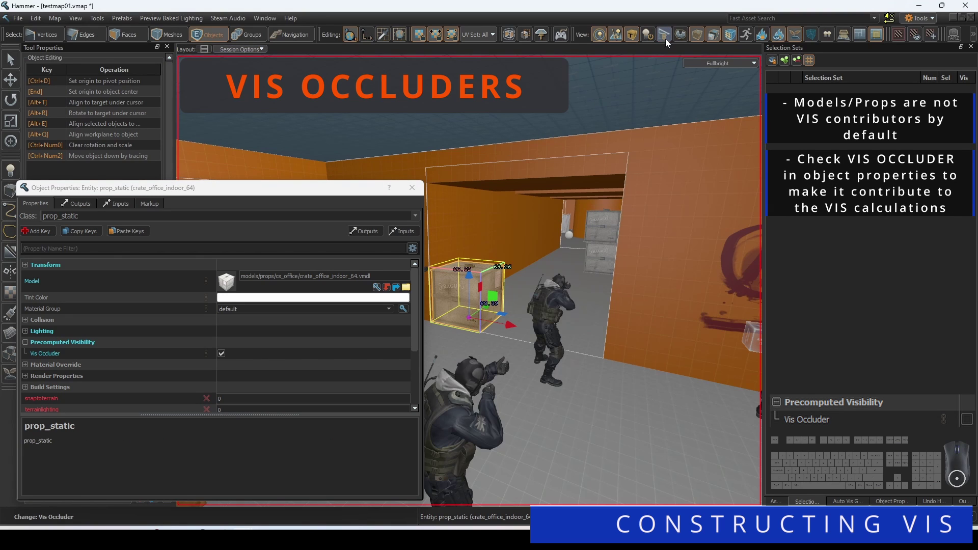
- Compare the crate marked as Vis Occluder with the surrounding props by toggling the visibility contributors view
click(666, 39)
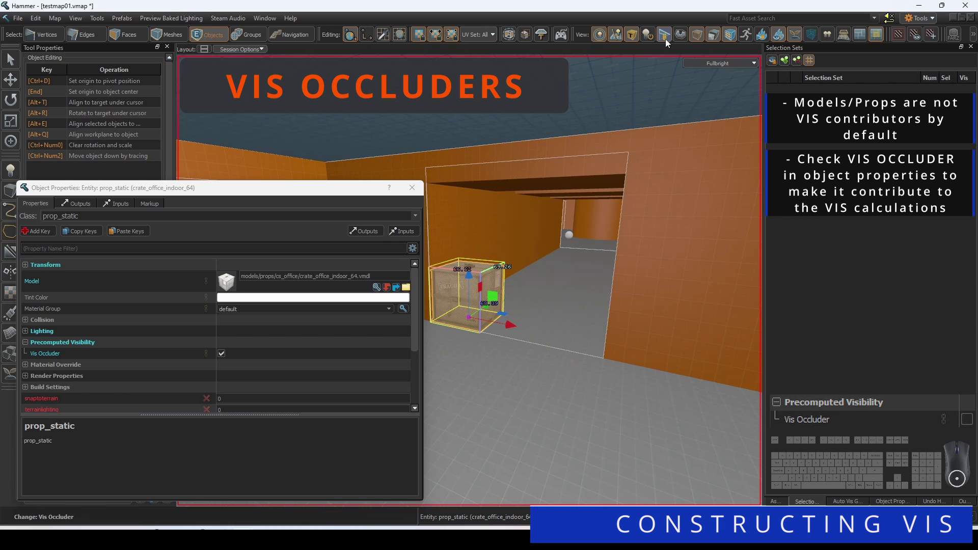
click(665, 38)
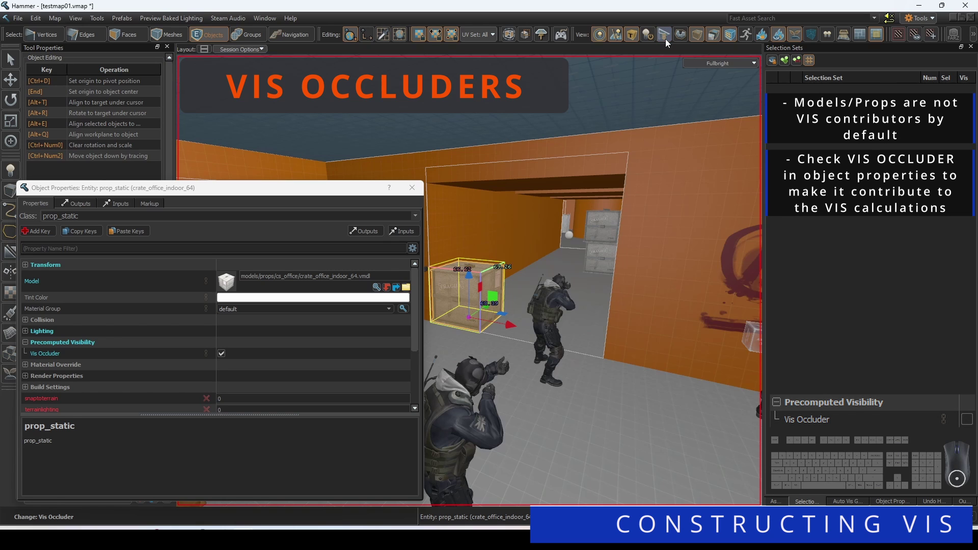
click(665, 39)
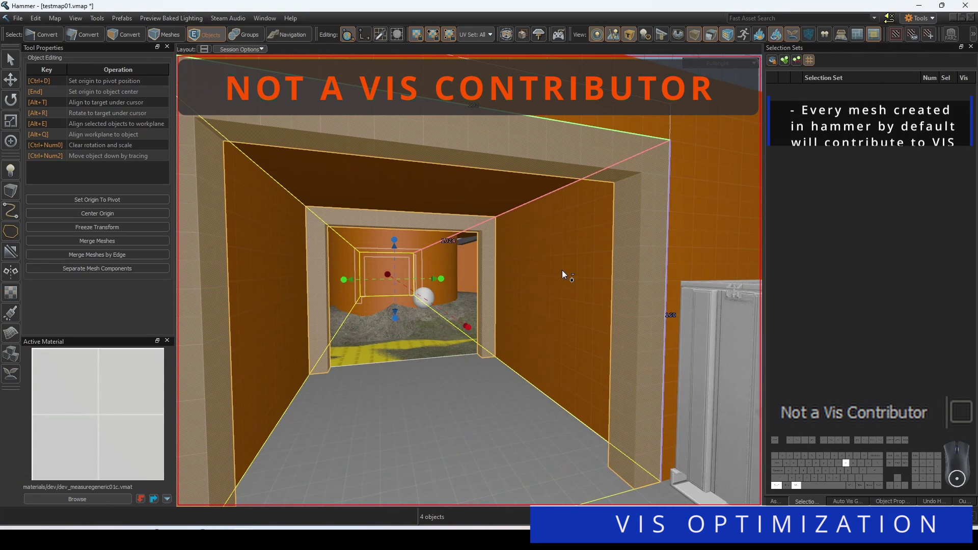
- Open the object properties of the selected door frame meshes, enable Not a Vis Contributor, and deselect them
key(alt+Return)
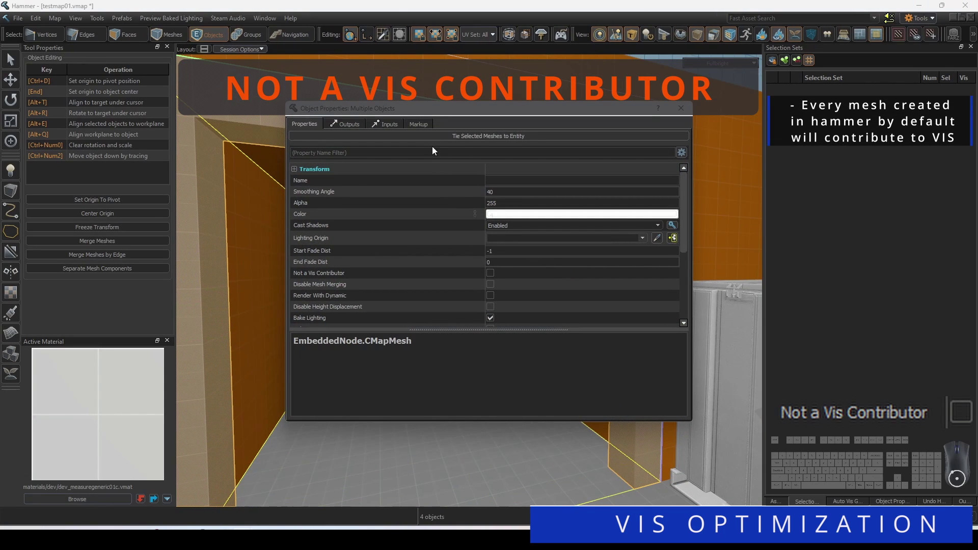
drag(424, 110, 163, 180)
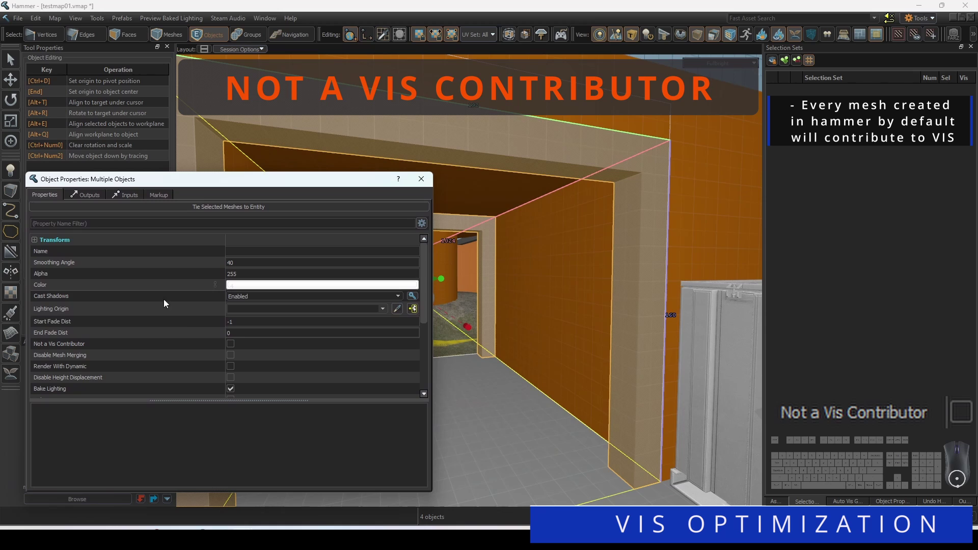
click(230, 344)
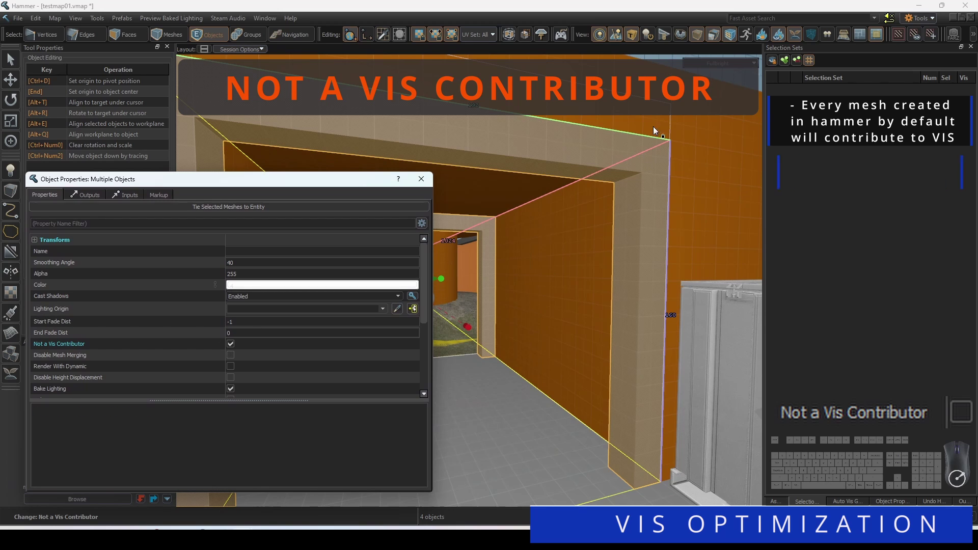
key(Escape)
- Toggle the visibility contributors view on and off to check the corridor's door frames
click(665, 35)
click(664, 35)
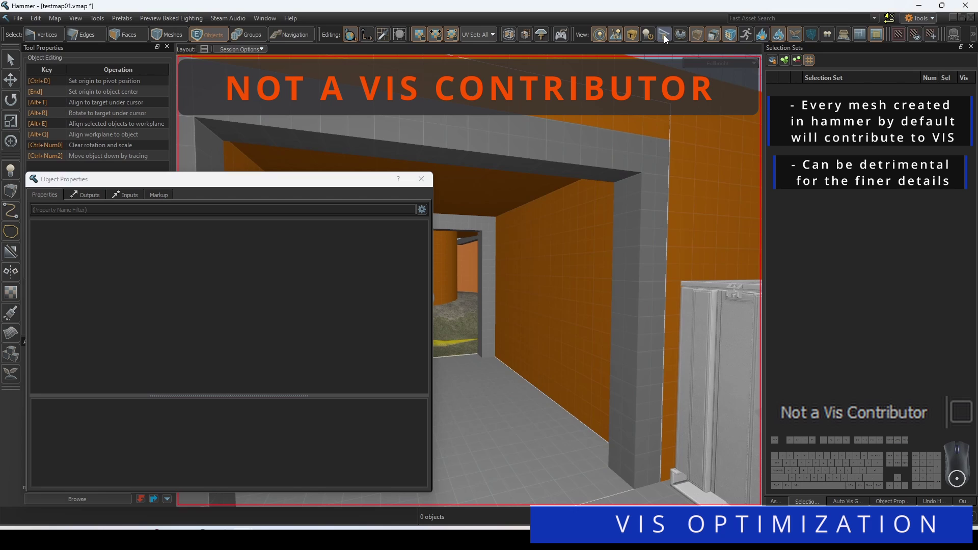
click(665, 35)
click(665, 35)
- Select all ceiling beam and trim meshes in the room with the central pillar and enable Not a Vis Contributor
key(w)
mouse_move(448, 210)
right_down()
mouse_move(469, 281)
mouse_move(454, 202)
right_up()
click(475, 143)
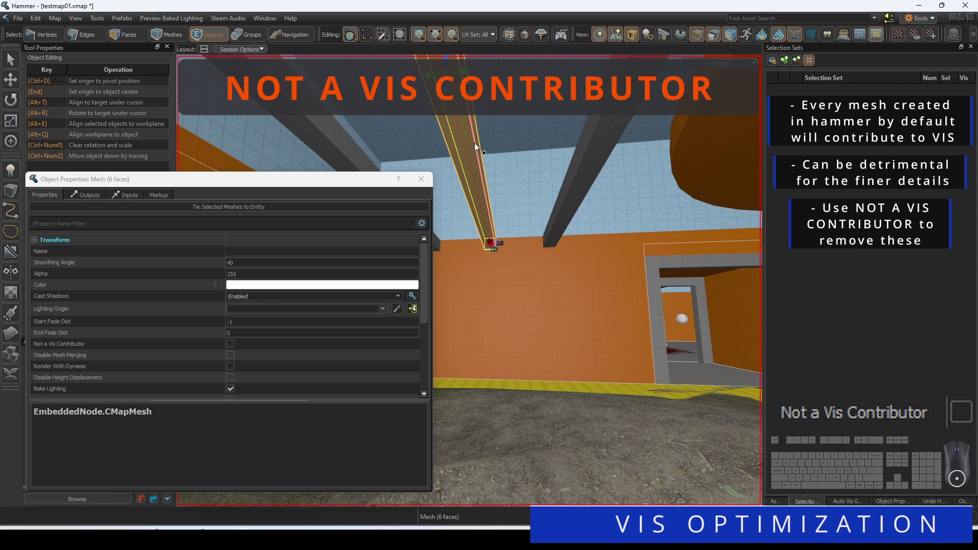
ctrl+alt+click(479, 143)
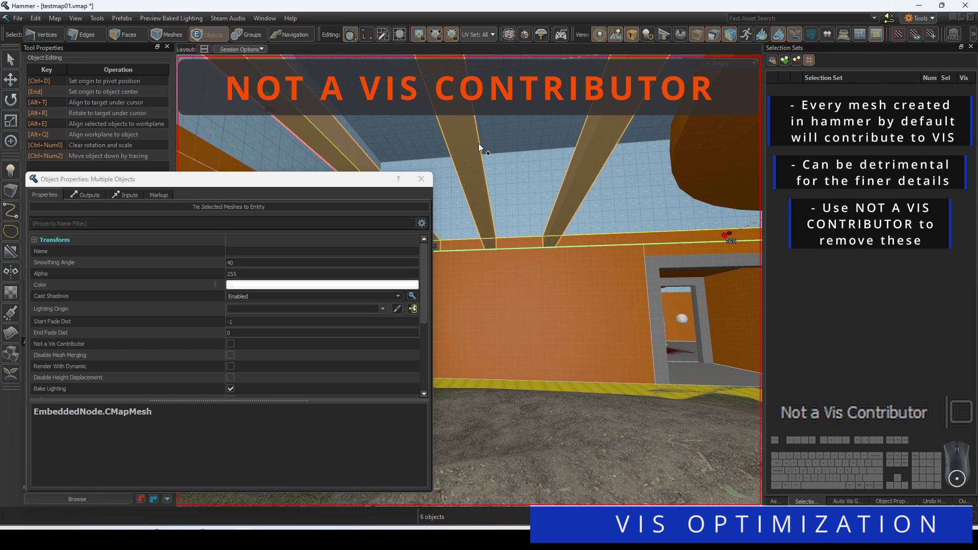
click(230, 344)
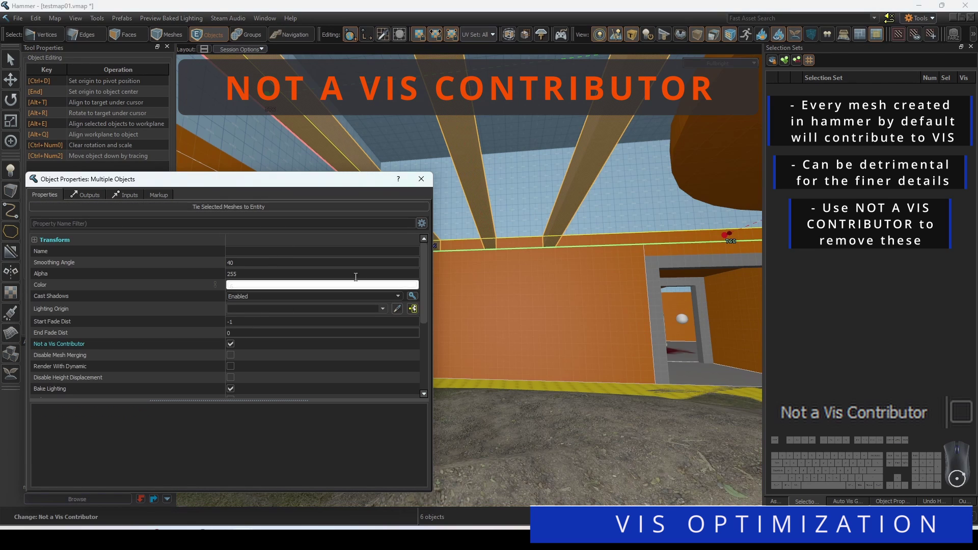
- Toggle the visibility contributors view while moving around the central pillar to check the beams, door frames and ground, and continue through the room
click(662, 38)
key(a)
right_drag(692, 78, 777, 78)
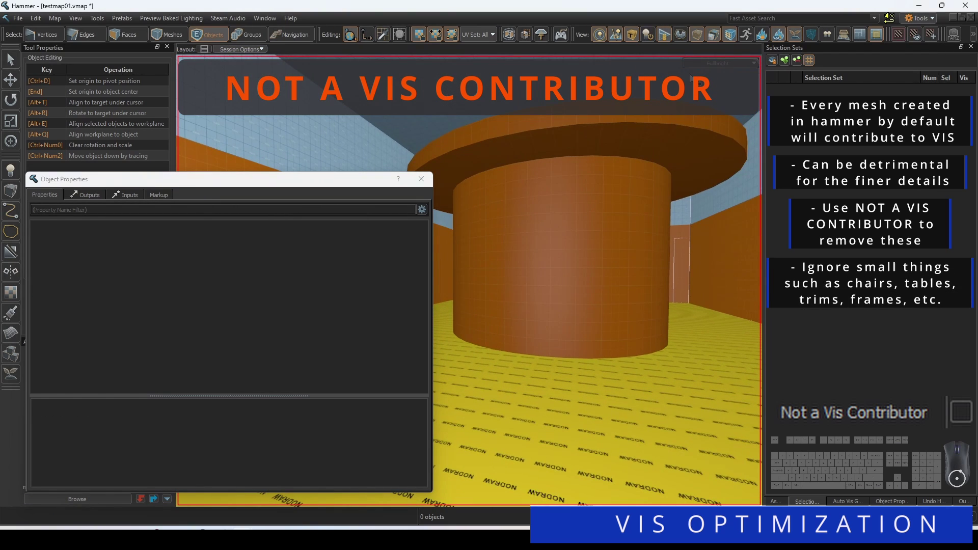
click(668, 38)
key(d)
click(661, 38)
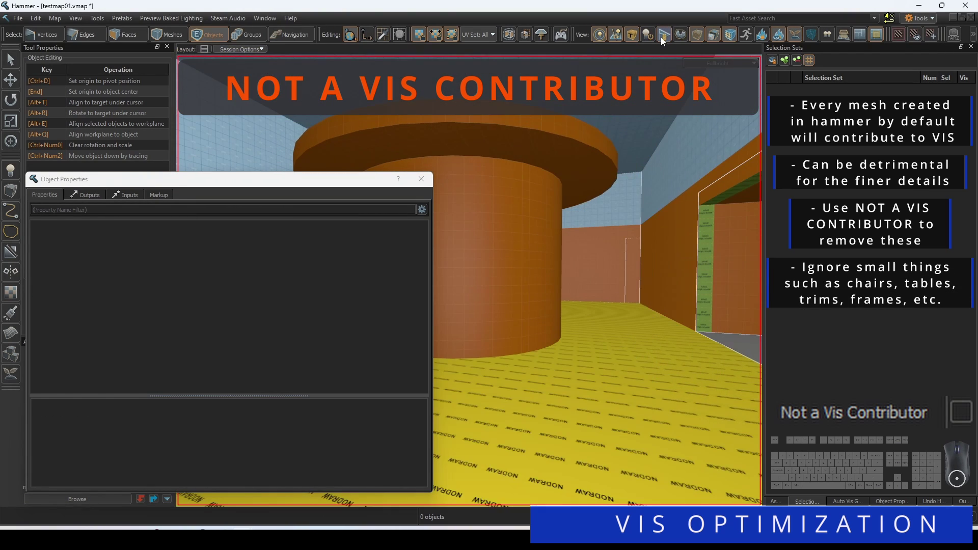
click(662, 38)
click(666, 38)
key(w)
right_drag(656, 90, 470, 281)
key(a)
key(w)
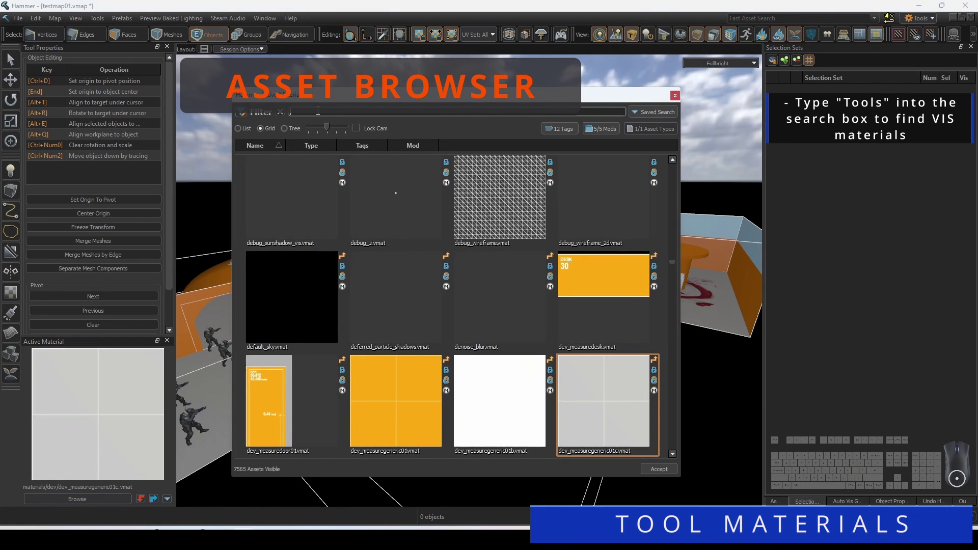
- Filter the asset browser by "tools" and look through the tool materials
click(318, 111)
text(tools)
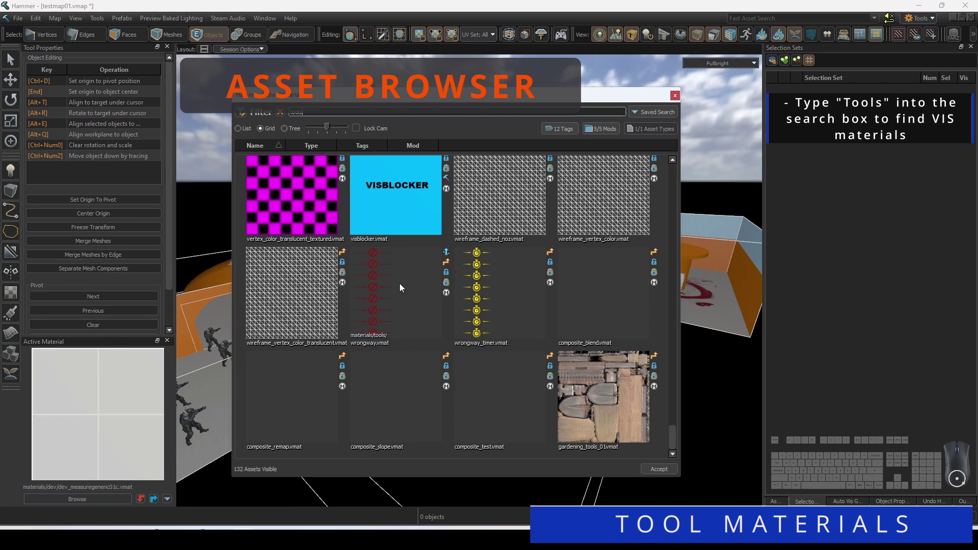
scroll(407, 285, up, 10)
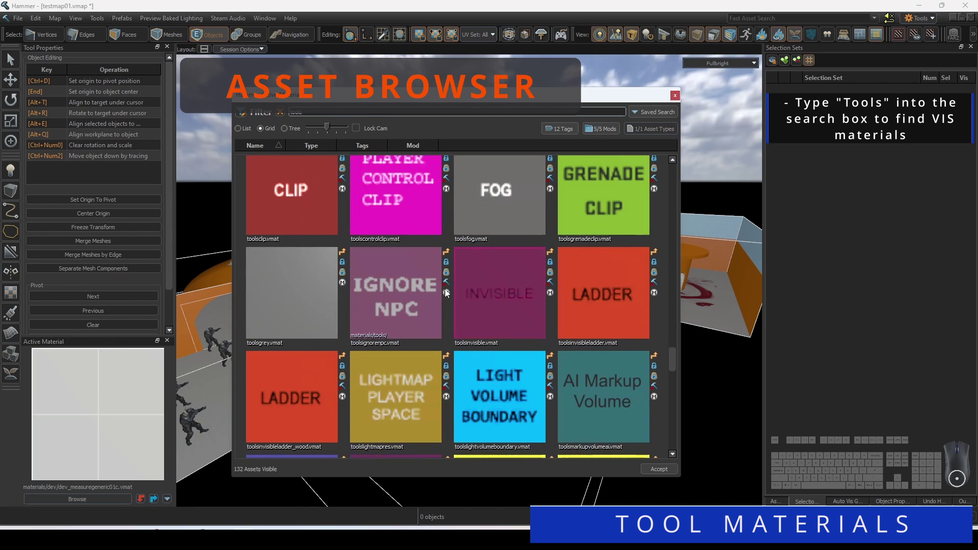
scroll(445, 290, up, 2)
scroll(445, 290, down, 2)
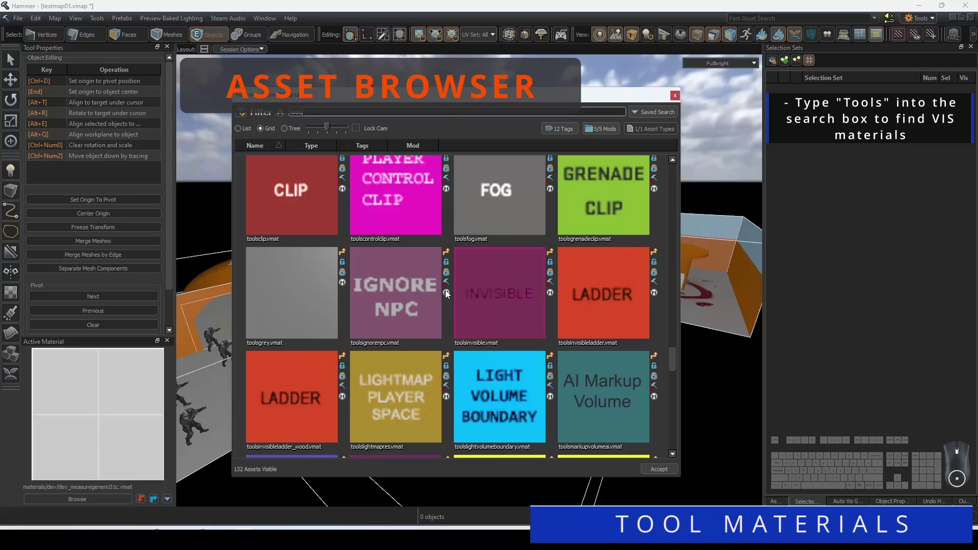
scroll(447, 294, down, 4)
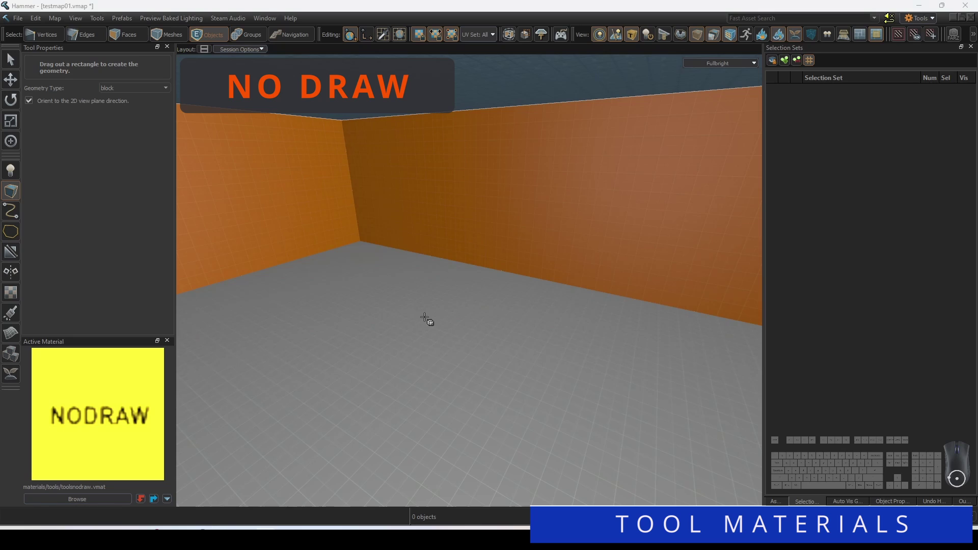
- Draw a block about 128 by 8 units with the toolsnodraw material, raise it into a wall, and extend it on both sides
drag(423, 321, 551, 366)
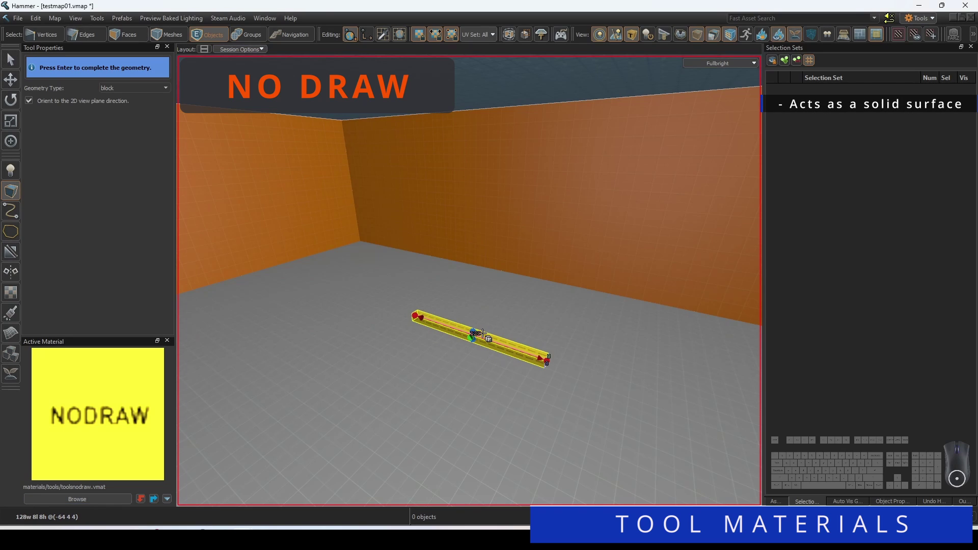
drag(474, 333, 496, 144)
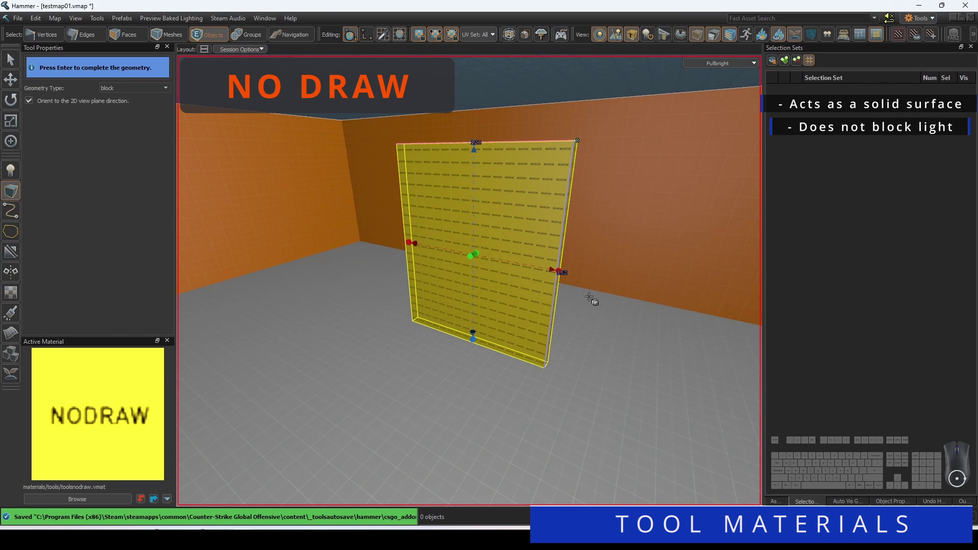
drag(560, 273, 726, 334)
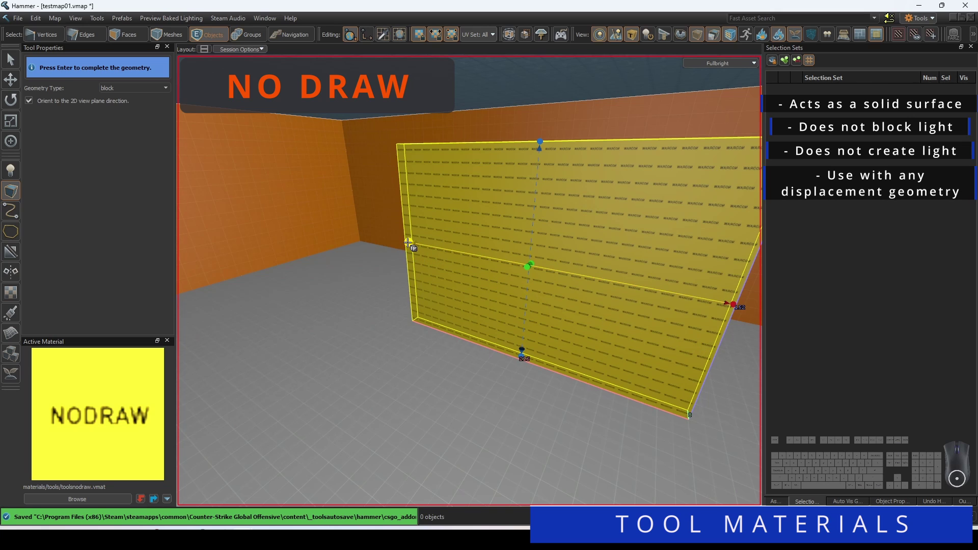
drag(409, 243, 310, 211)
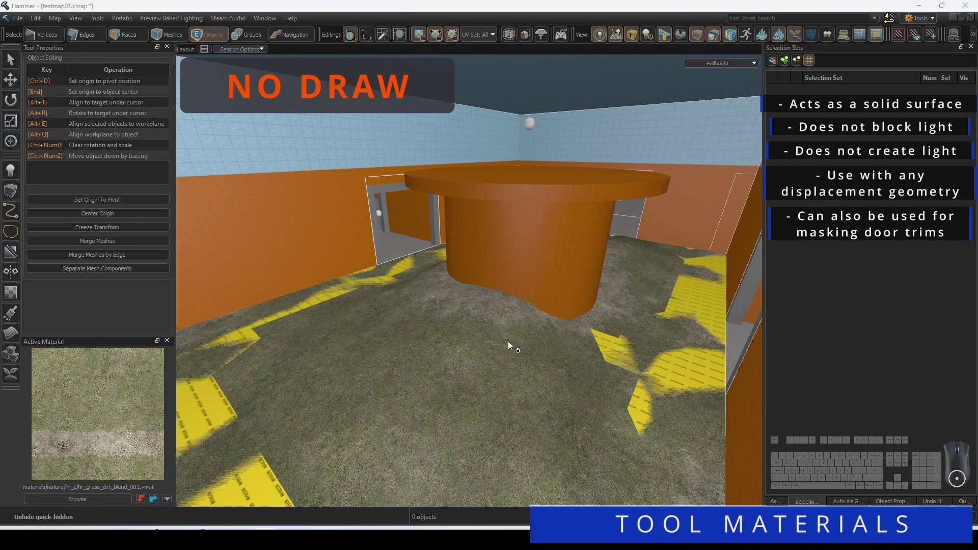
- Enable Not a Vis Contributor on the grass ground mesh, switch it off and on to compare, and close its properties
click(508, 341)
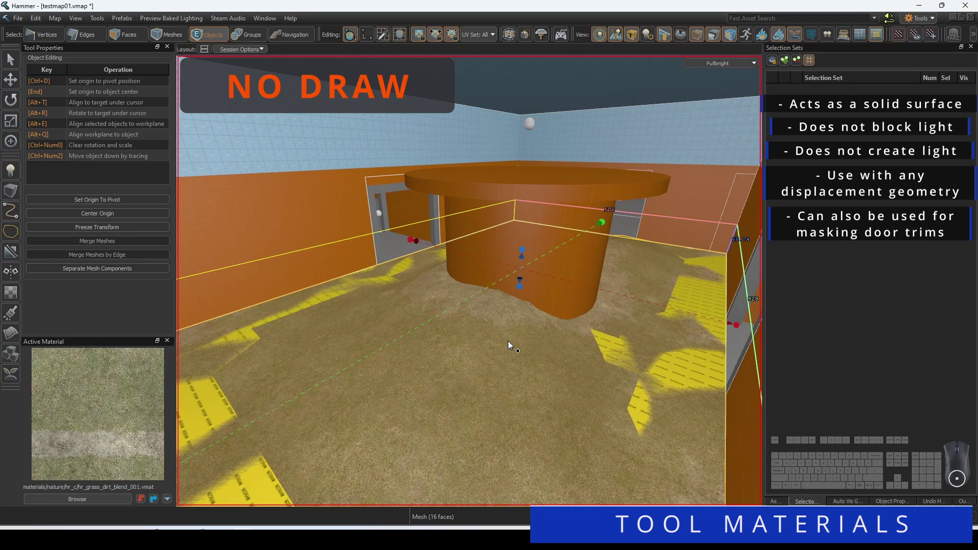
key(alt+Return)
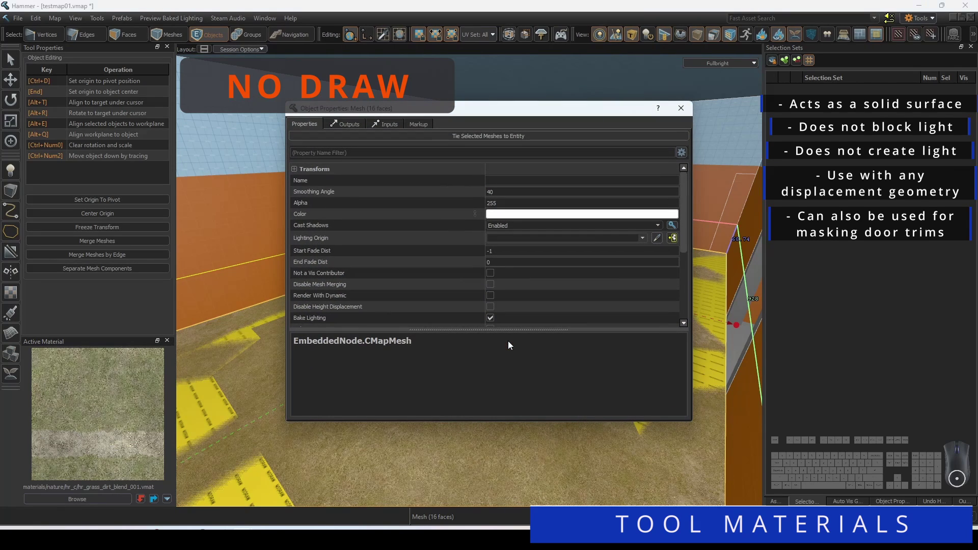
click(490, 273)
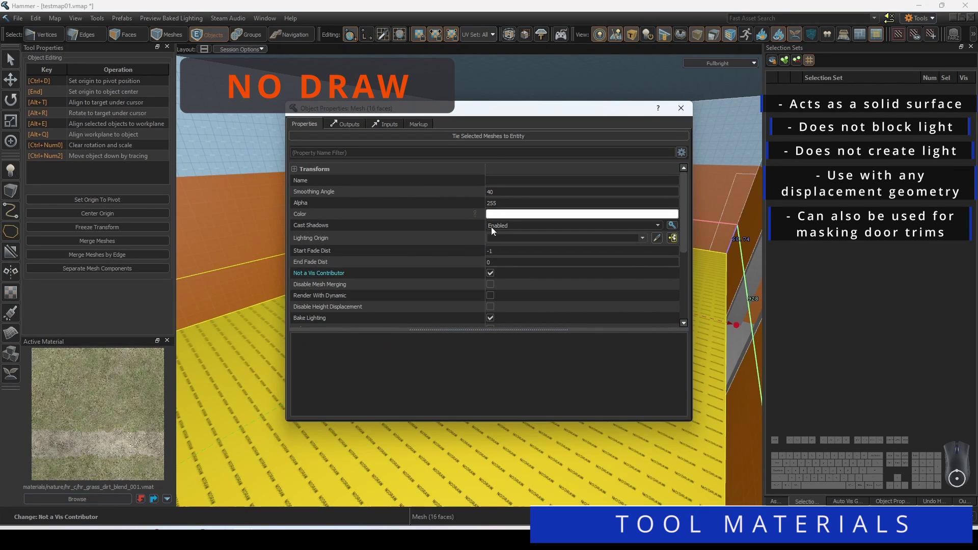
drag(499, 116, 256, 123)
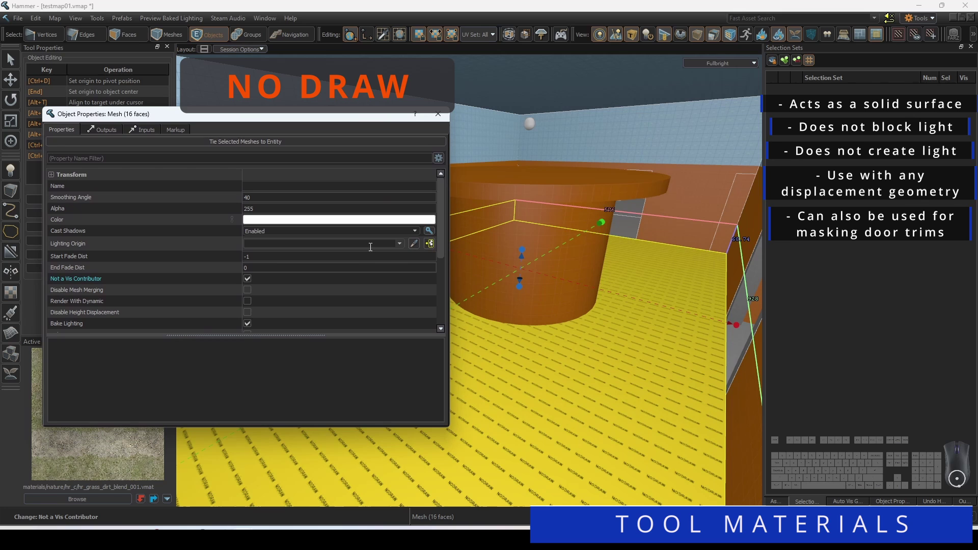
click(247, 279)
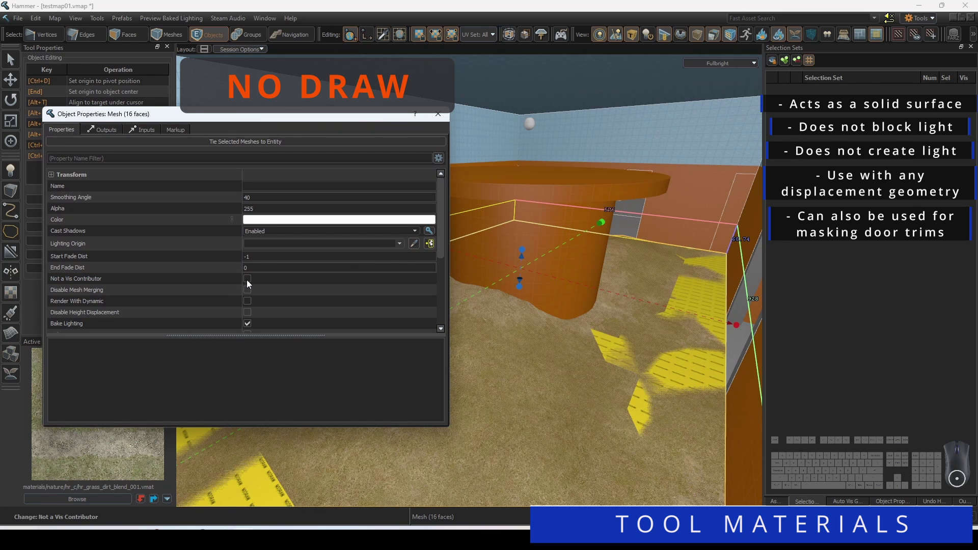
click(248, 279)
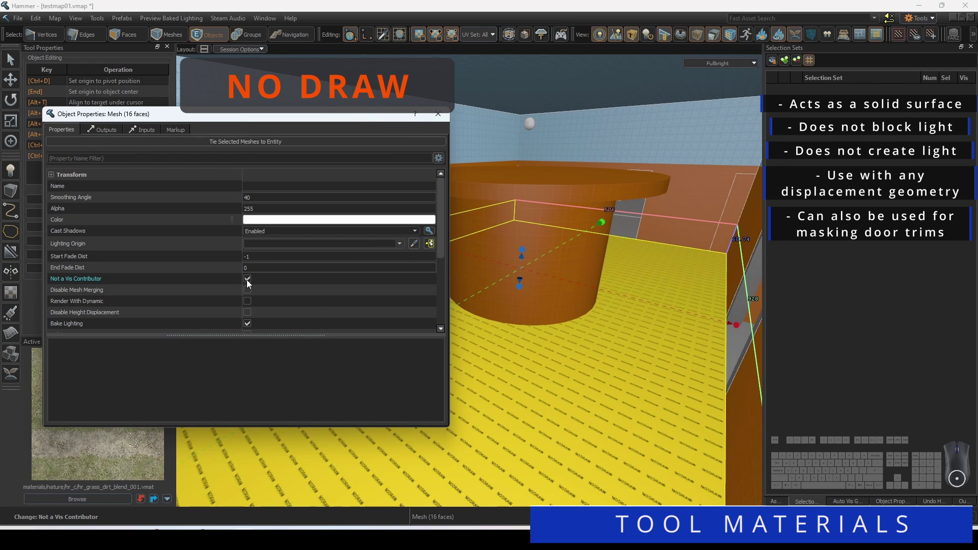
click(441, 115)
key(Escape)
- Fly through the rooms and curved corridor to examine the skybox surfaces, previewing them with GPU Path Tracing
right_drag(444, 124, 469, 281)
key(a)
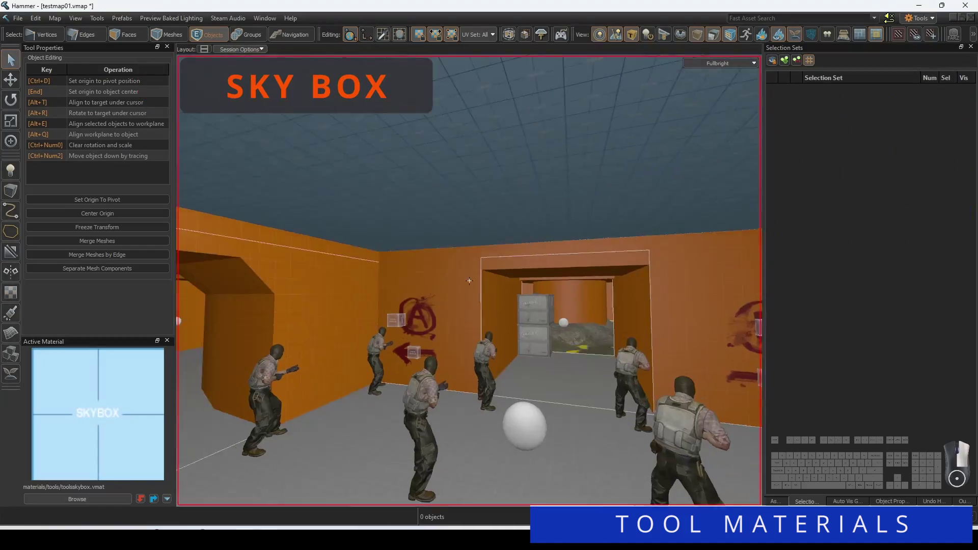
right_drag(469, 281, 469, 281)
key(a)
key(w)
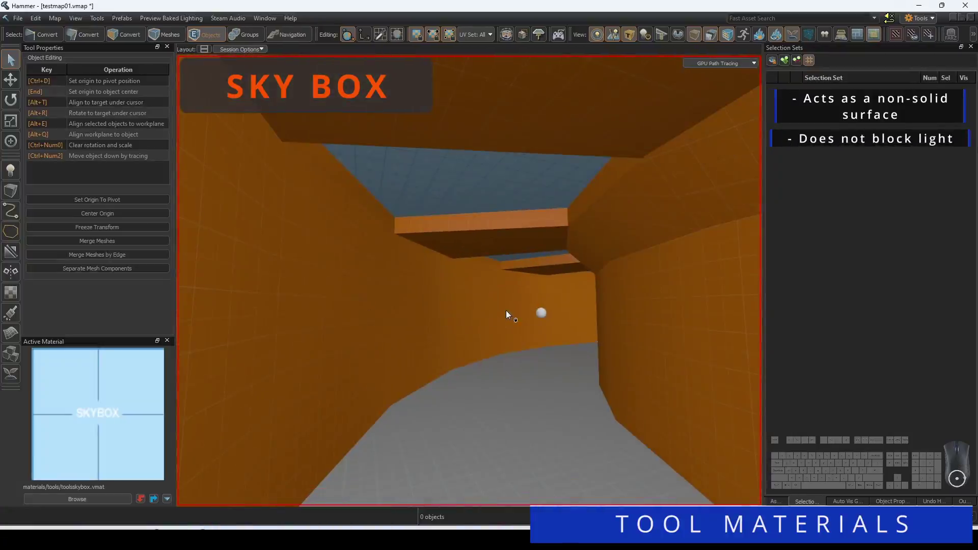
key(F3)
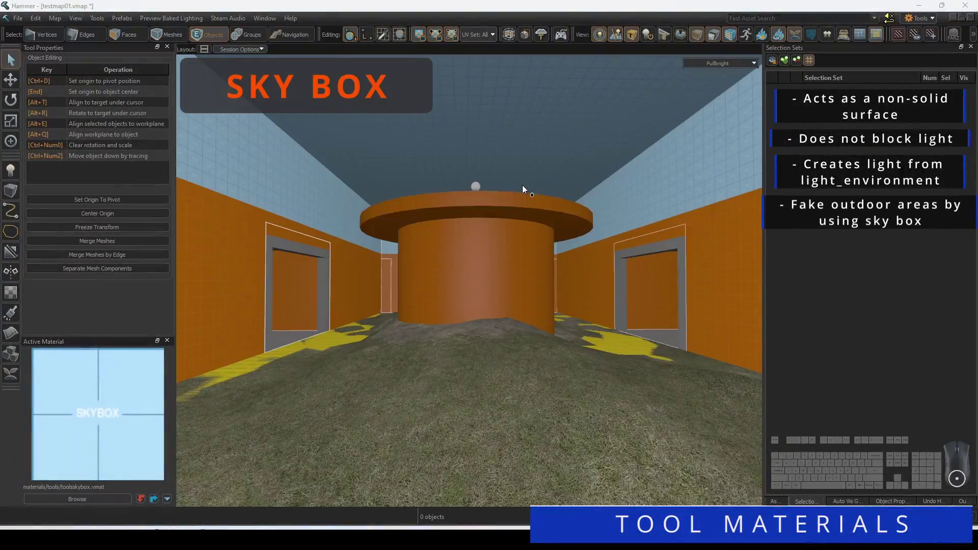
click(518, 1)
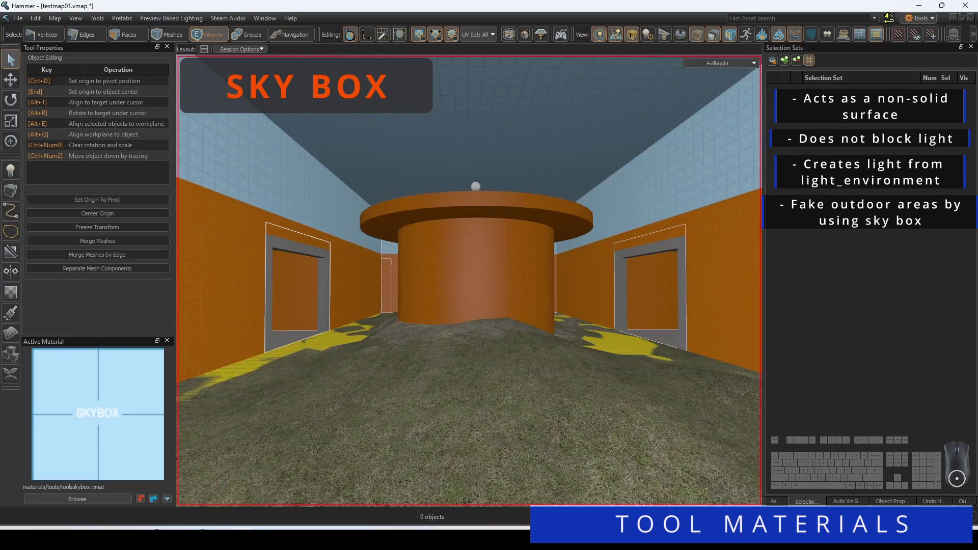
right_drag(499, 209, 469, 281)
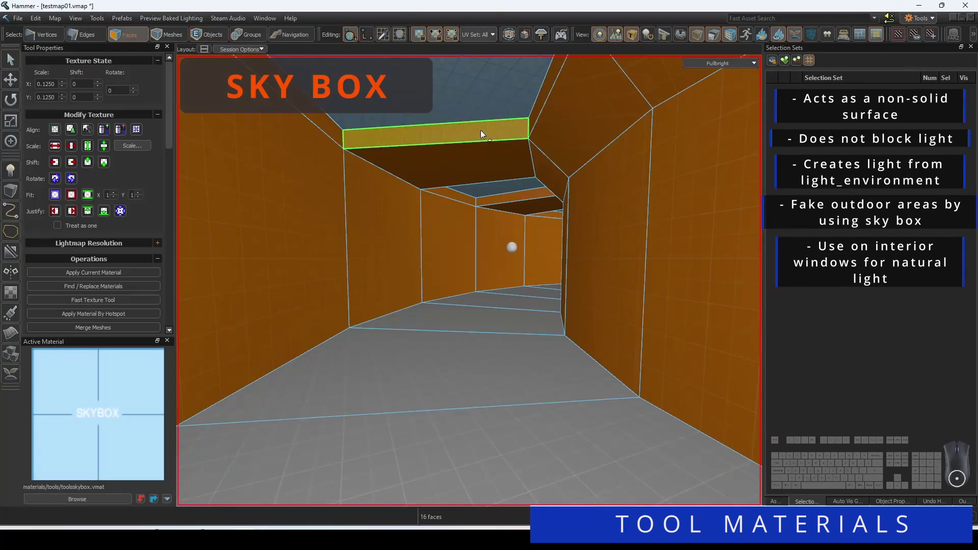
- Apply the dev_measuregeneric01 material to the two nearest skybox ceiling faces in the corridor and preview it with GPU Path Tracing
ctrl+click(496, 182)
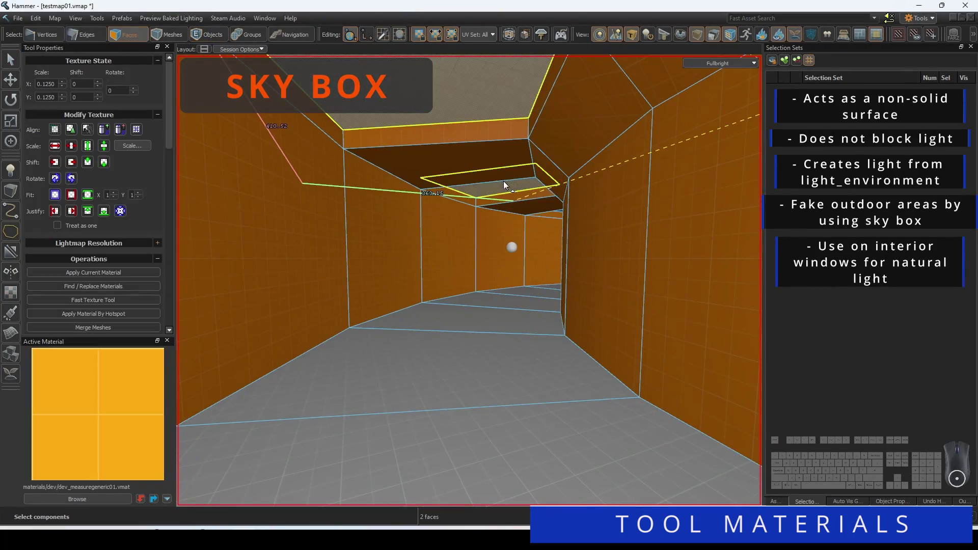
key(shift+t)
click(505, 222)
key(alt+4)
- Pick up the toolsskybox material, reapply it to the two corridor ceiling faces, and compare the lighting with undo and redo
click(495, 189)
shift+click(489, 110)
shift+right_click(560, 211)
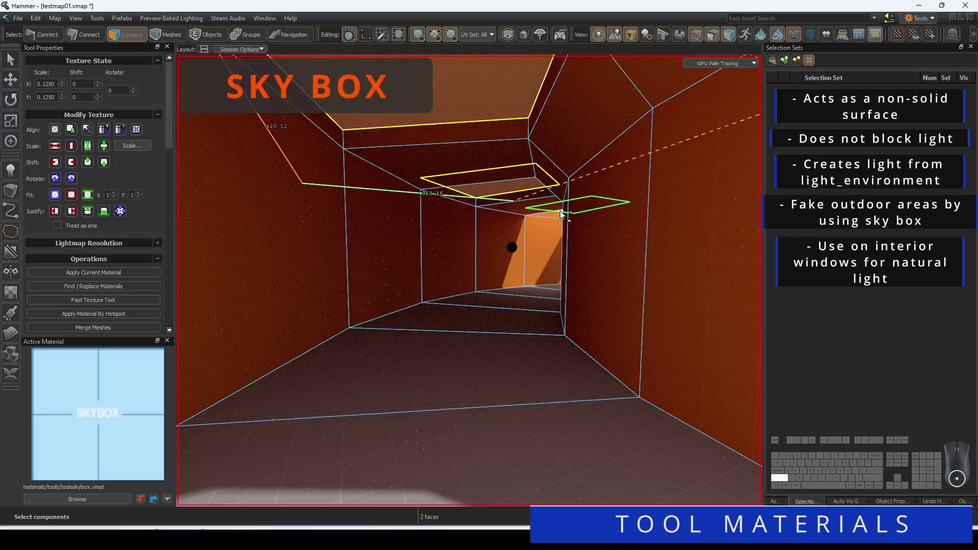
key(shift+t)
key(ctrl+z)
key(ctrl+y)
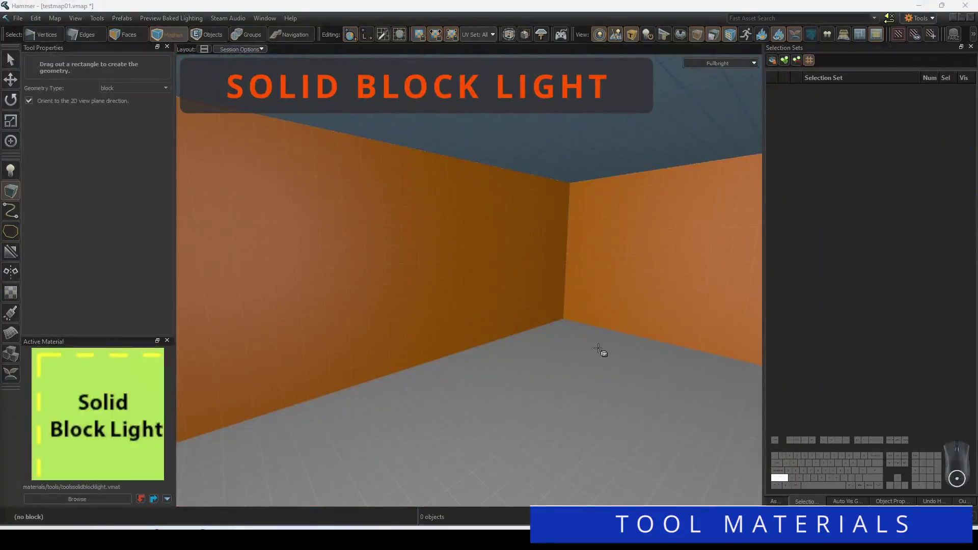
- Create a block 296 by 24 by 160 units with the toolssolidblocklight material, standing on the floor in front of the orange wall
drag(599, 348, 570, 363)
drag(390, 458, 380, 458)
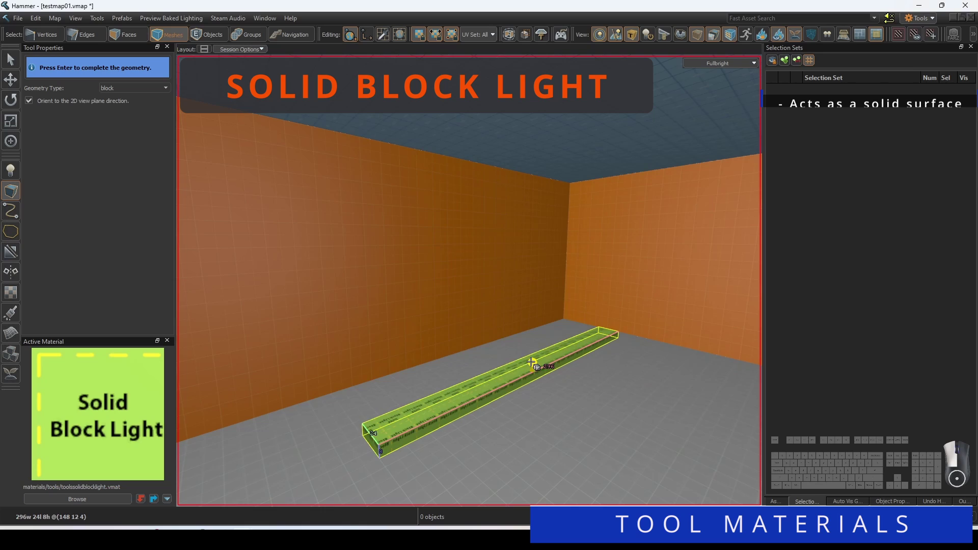
drag(530, 363, 523, 185)
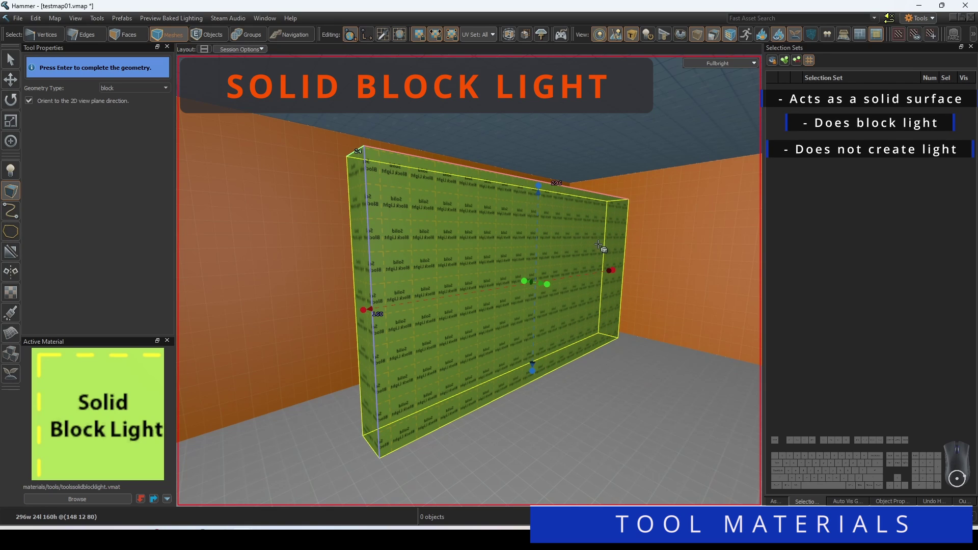
key(Return)
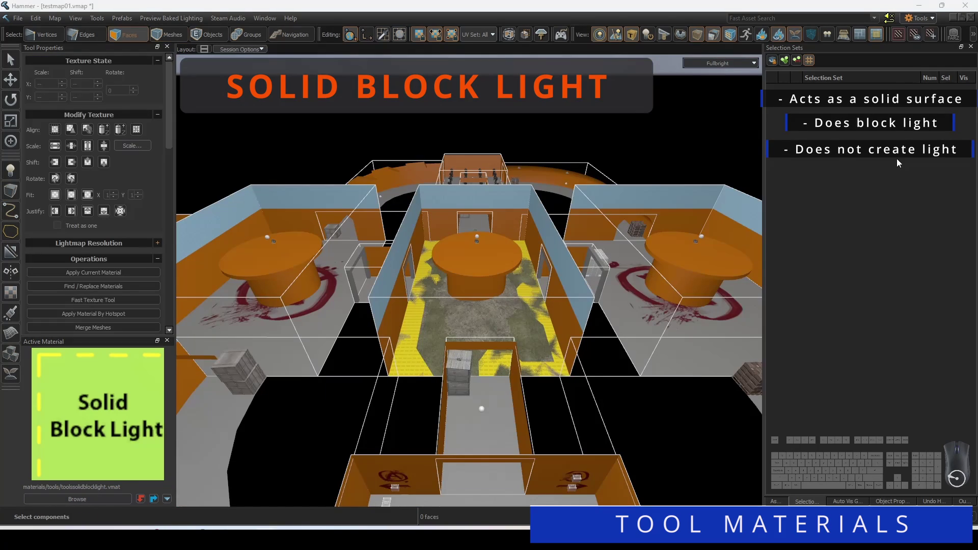
- Apply the toolssolidblocklight material to the top faces of the three round platforms and preview it with GPU Path Tracing
click(263, 258)
shift+click(480, 257)
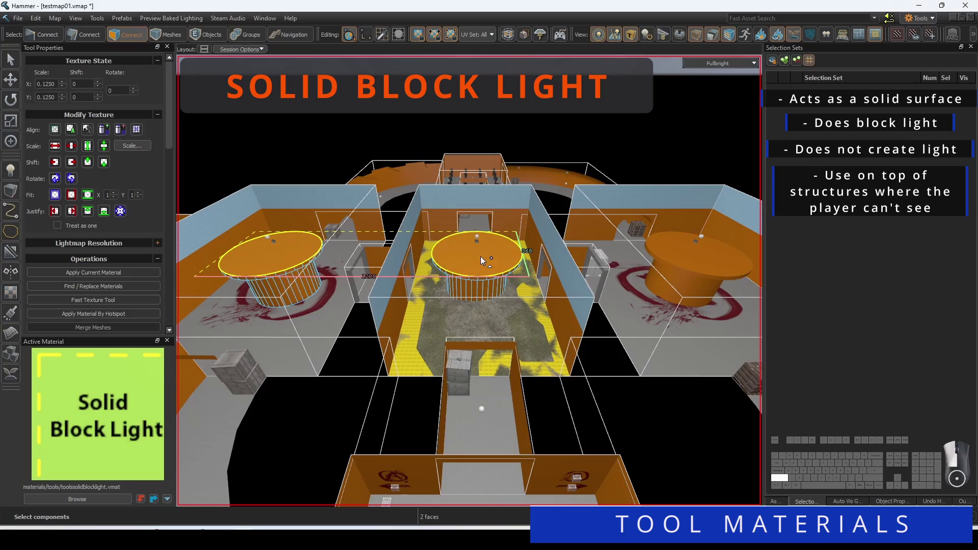
shift+click(718, 253)
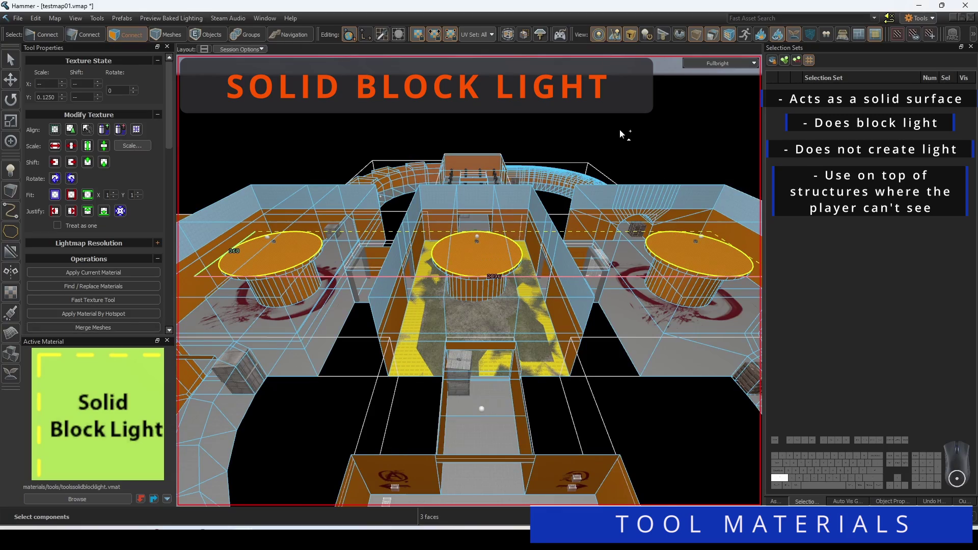
key(shift+t)
key(w)
right_drag(621, 134, 621, 117)
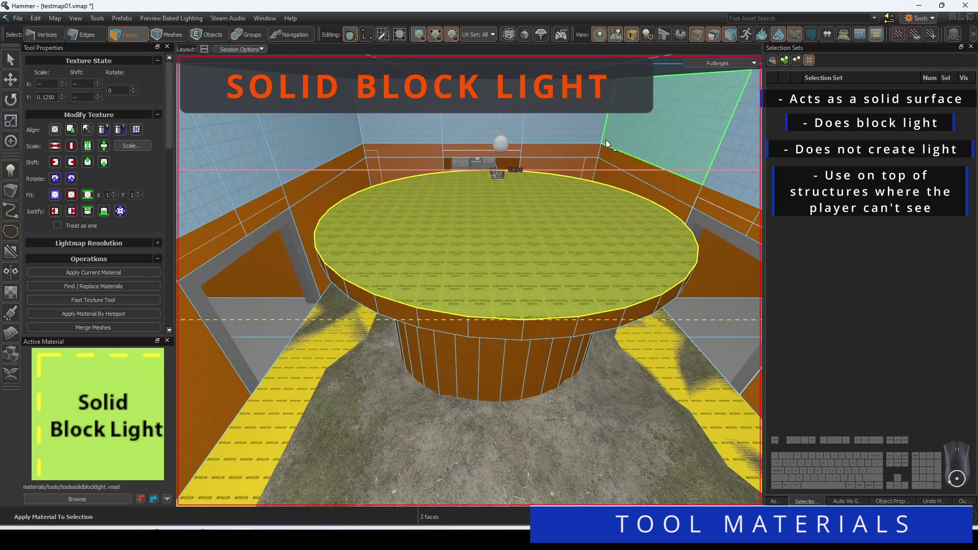
key(Escape)
key(a)
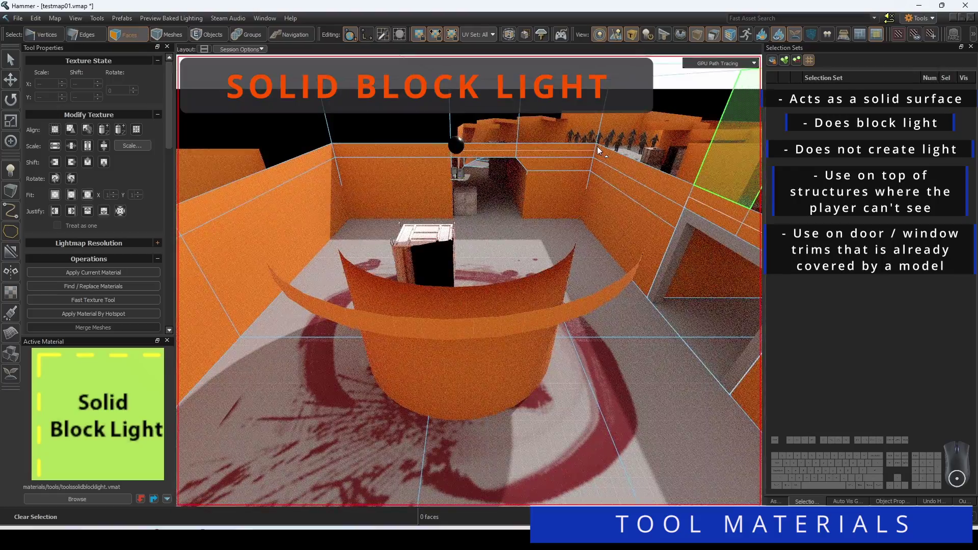
right_drag(597, 146, 597, 146)
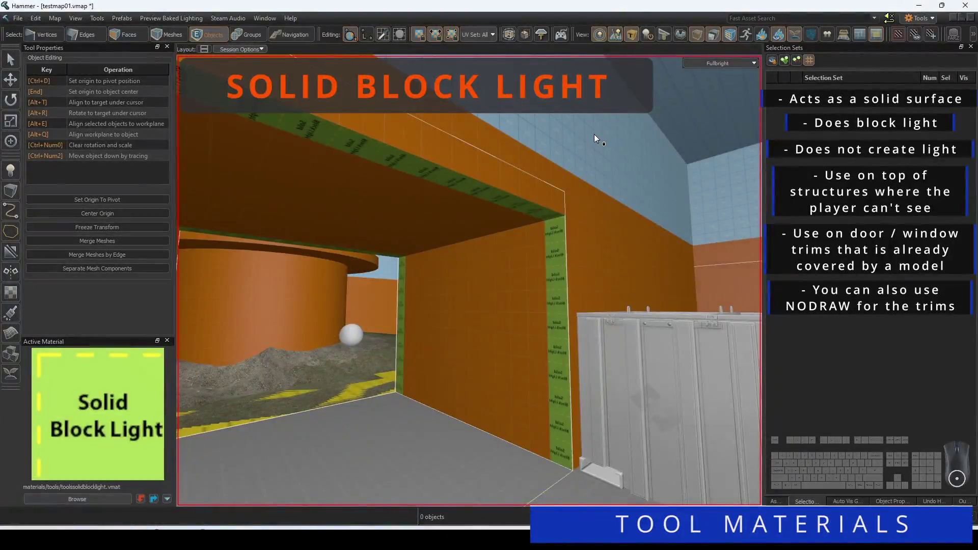
- Unhide the doorway frame models and hide them again on both sides to compare them with the Solid Block Light trims underneath
key(u)
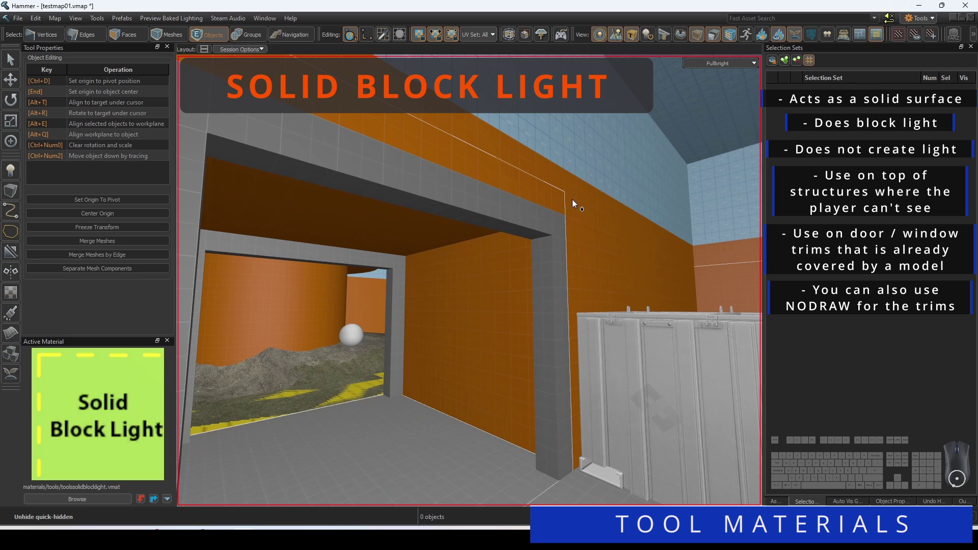
click(547, 221)
key(h)
key(w)
right_drag(434, 255, 560, 255)
click(449, 270)
key(h)
key(a)
click(650, 37)
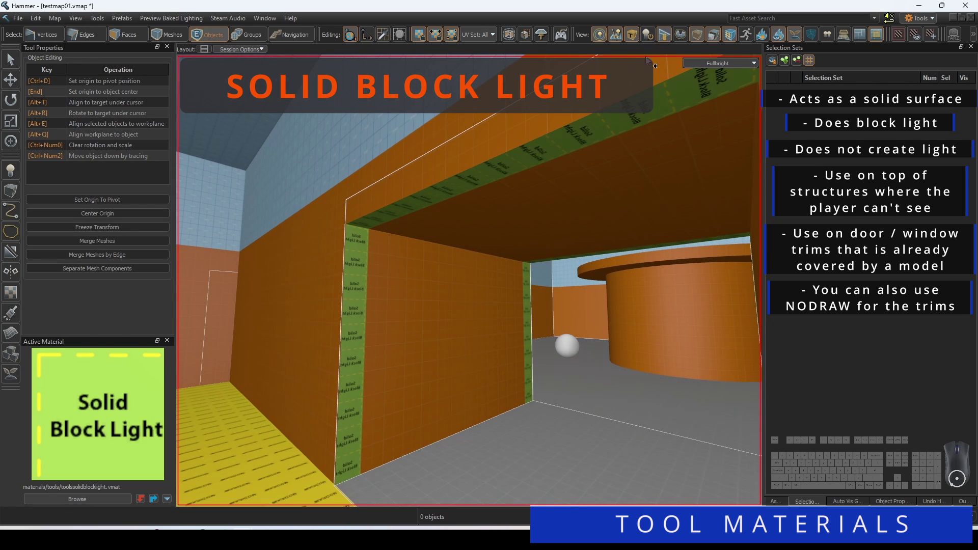
click(665, 35)
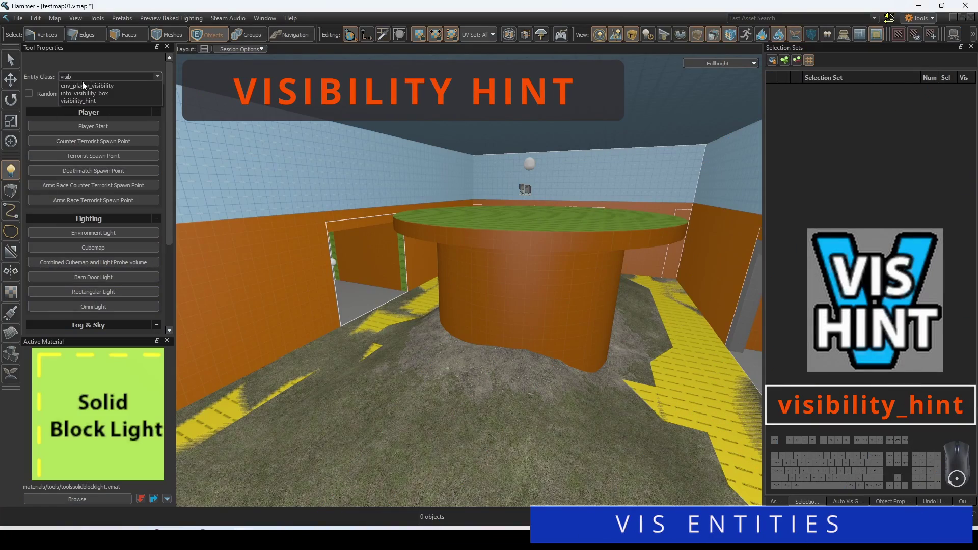
- Place a visibility_hint entity on the grass ground of the middle room
click(82, 81)
right_drag(448, 260, 448, 310)
click(448, 310)
key(t)
drag(446, 281, 446, 254)
- Resize the visibility_hint box to enclose the whole middle room, from about -301, -226, -64 to 312, 696, 272
key(s)
key(d)
right_drag(446, 255, 413, 270)
key(shift+s)
drag(463, 282, 366, 286)
key(d)
right_drag(366, 286, 469, 281)
drag(327, 281, 619, 290)
right_drag(619, 291, 489, 287)
drag(488, 287, 566, 321)
key(a)
right_drag(566, 322, 484, 254)
drag(484, 254, 415, 224)
drag(520, 236, 534, 154)
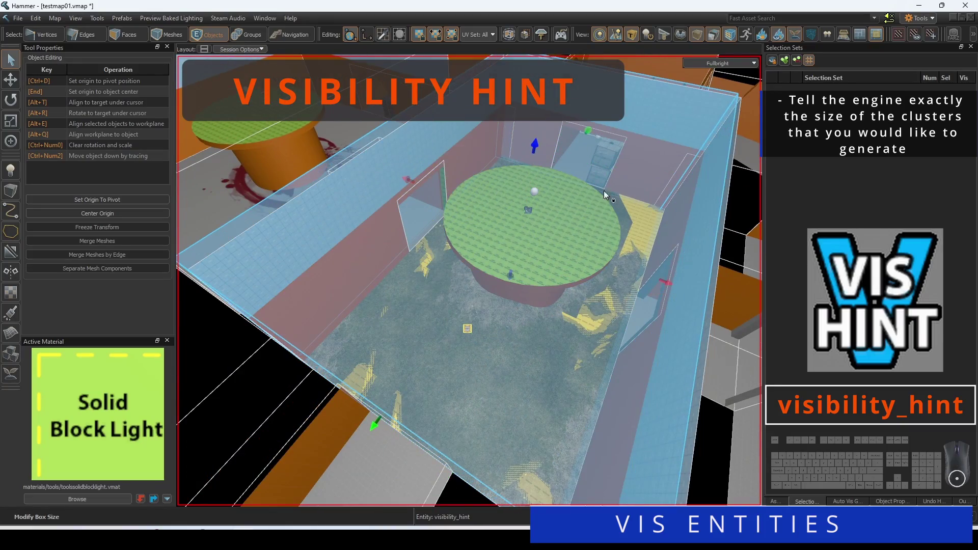
drag(659, 278, 680, 288)
- Set the visibility_hint's Hint Type to Use Lowest Resolution (256 unit grid, fewest initial clusters) and close its properties
key(w)
right_drag(680, 288, 470, 281)
double_click(544, 292)
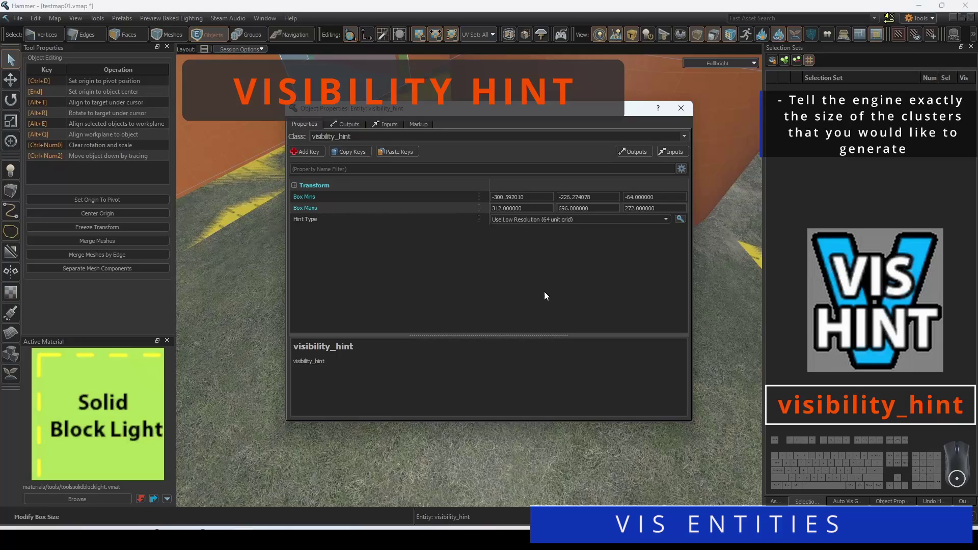
drag(527, 105, 253, 194)
right_drag(469, 280, 469, 281)
key(s)
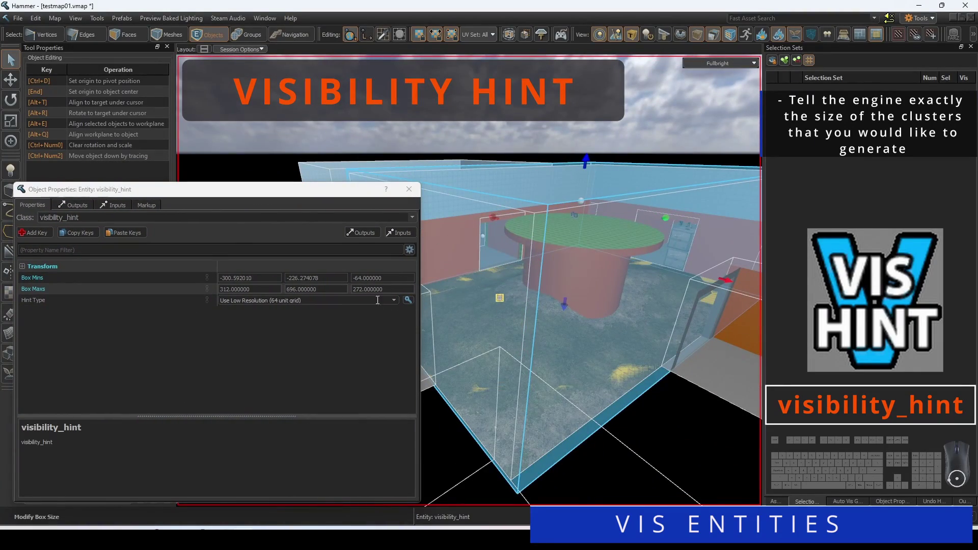
click(392, 299)
click(392, 300)
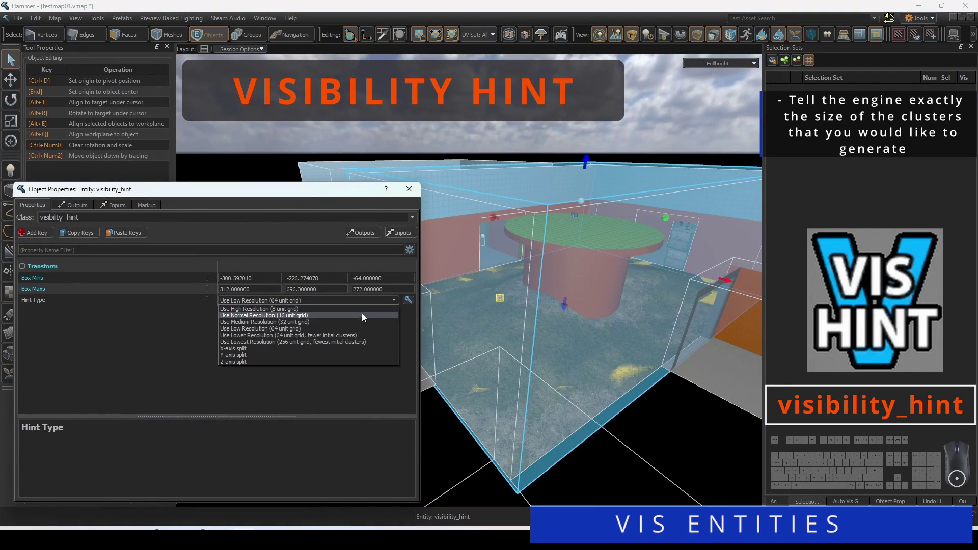
click(341, 342)
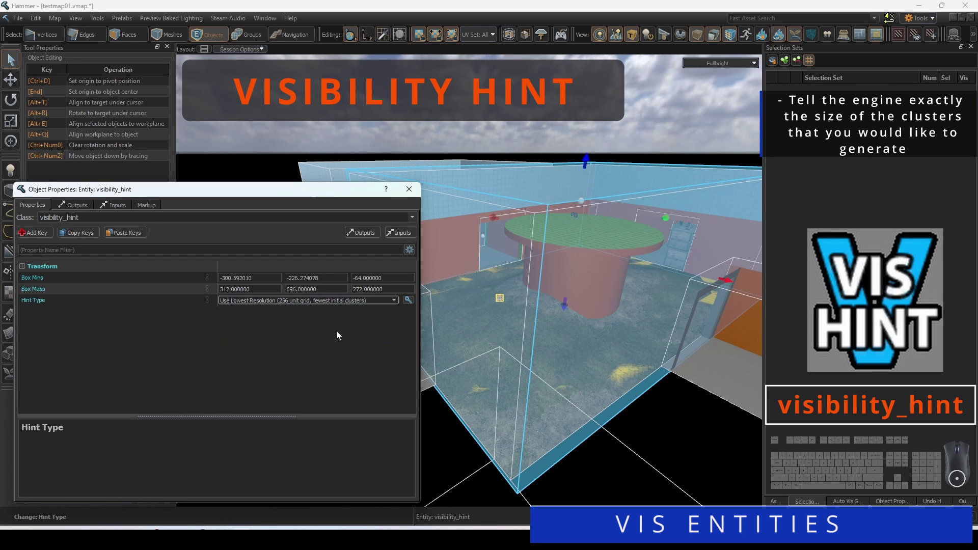
click(410, 192)
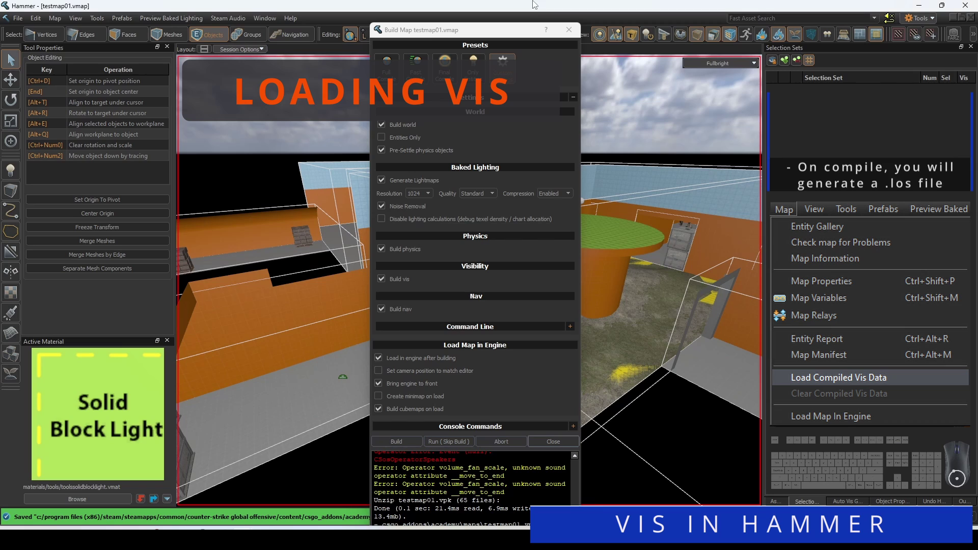
- Load the compiled vis data of the built map to display its clusters
mouse_move(516, 25)
mouse_down()
mouse_move(506, 39)
mouse_move(505, 25)
mouse_up()
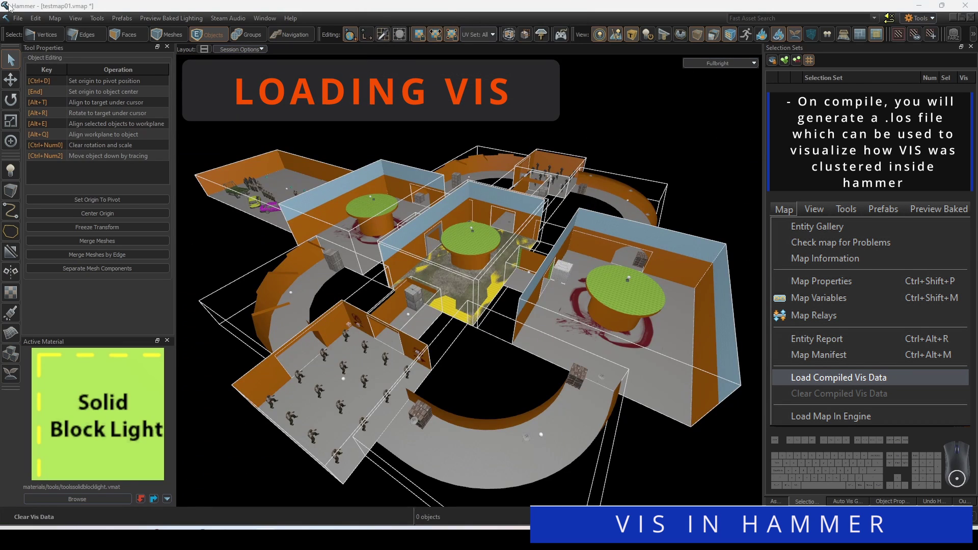
click(63, 19)
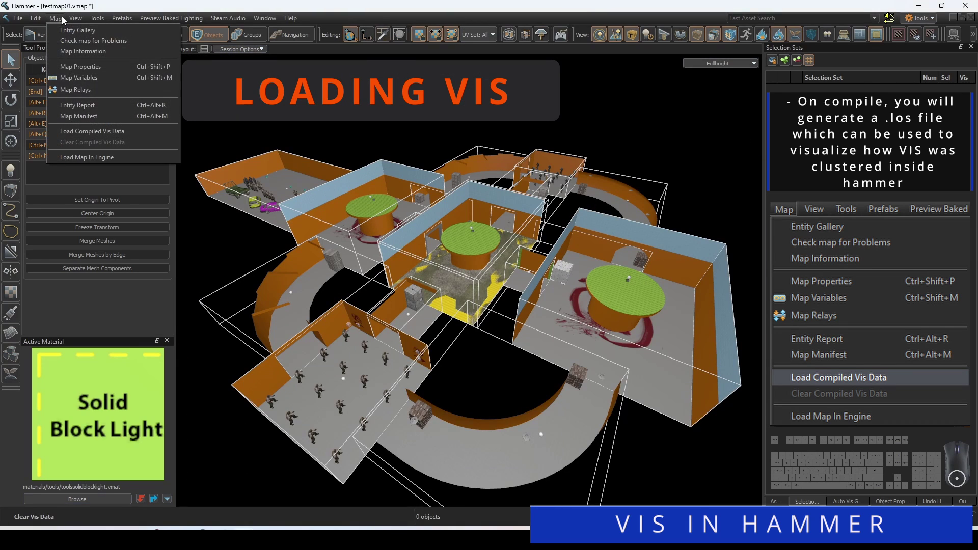
click(126, 131)
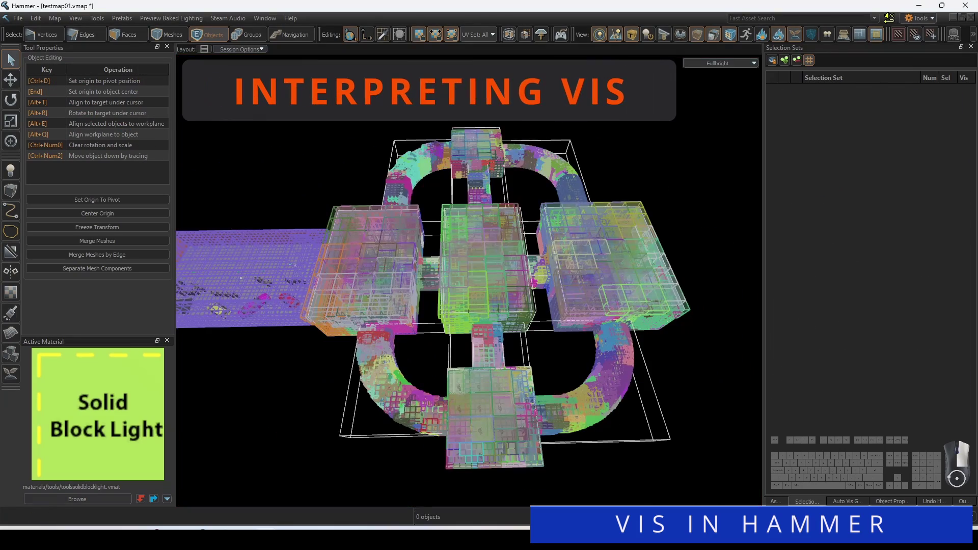
- Examine the loaded vis clusters from above and select clusters in the middle and end rooms to inspect their visibility
key(w)
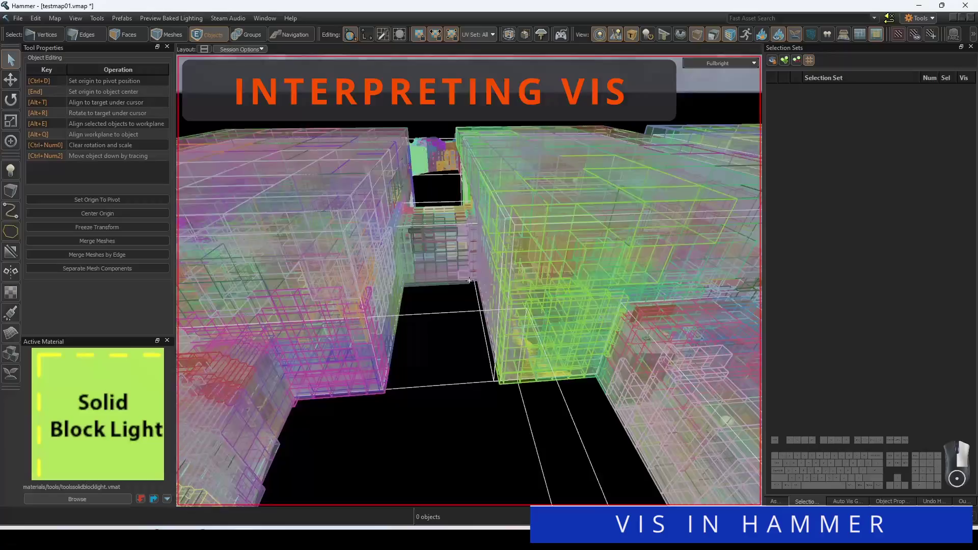
right_drag(469, 280, 493, 326)
key(a)
key(s)
click(525, 211)
key(a)
key(s)
right_drag(524, 211, 511, 237)
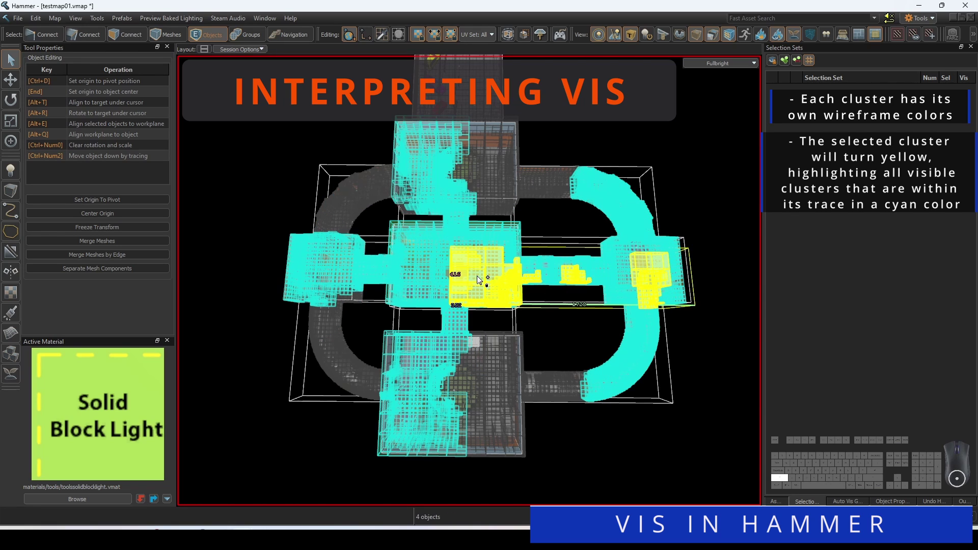
shift+click(645, 280)
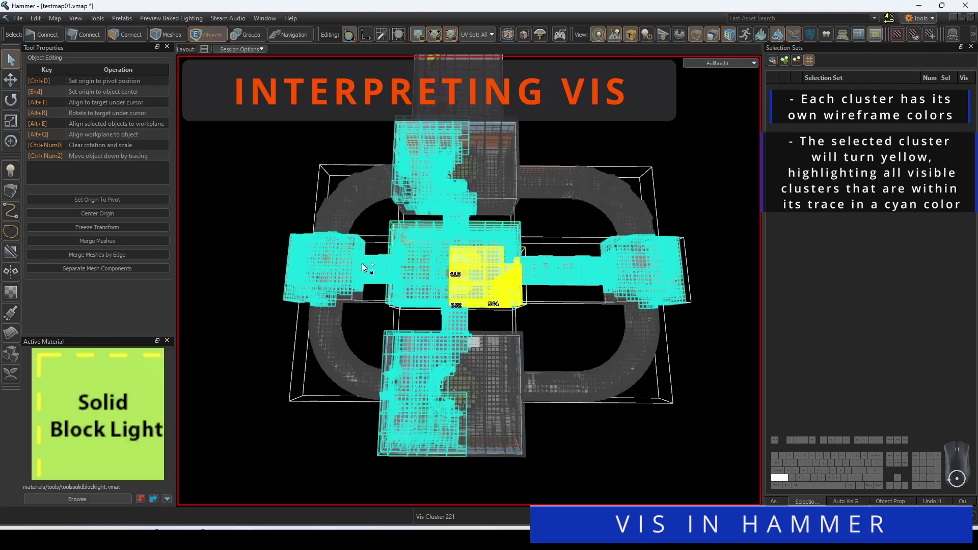
- Inspect the sight lines between two selected vis clusters up close and isolate the pair by hiding everything else
key(w)
right_drag(348, 290, 469, 281)
key(a)
key(w)
key(s)
key(d)
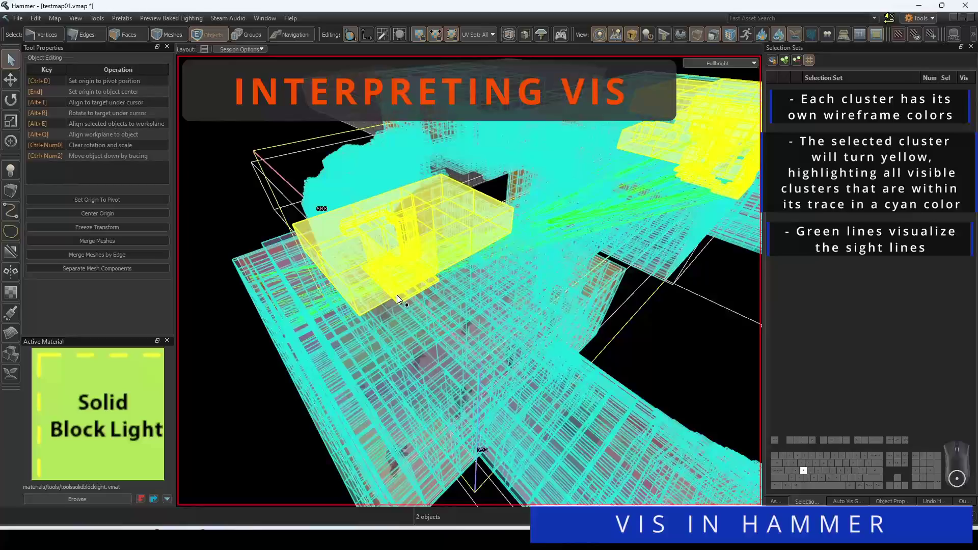
key(ctrl+h)
key(d)
- Reselect both isolated vis clusters to examine the sight lines between them, and unhide the rest of the map
right_drag(397, 295, 414, 314)
click(414, 313)
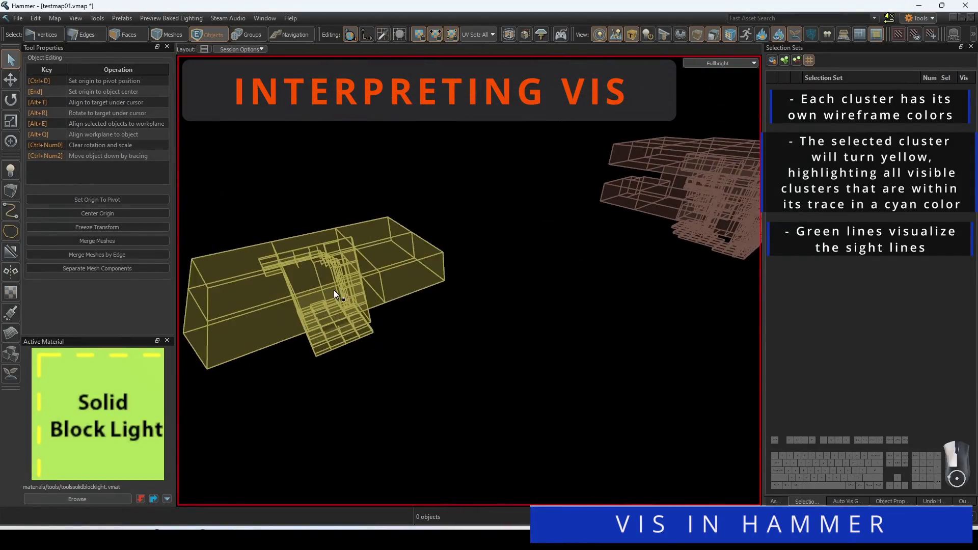
click(335, 290)
shift+click(700, 228)
key(a)
right_drag(671, 258, 664, 271)
key(u)
key(a)
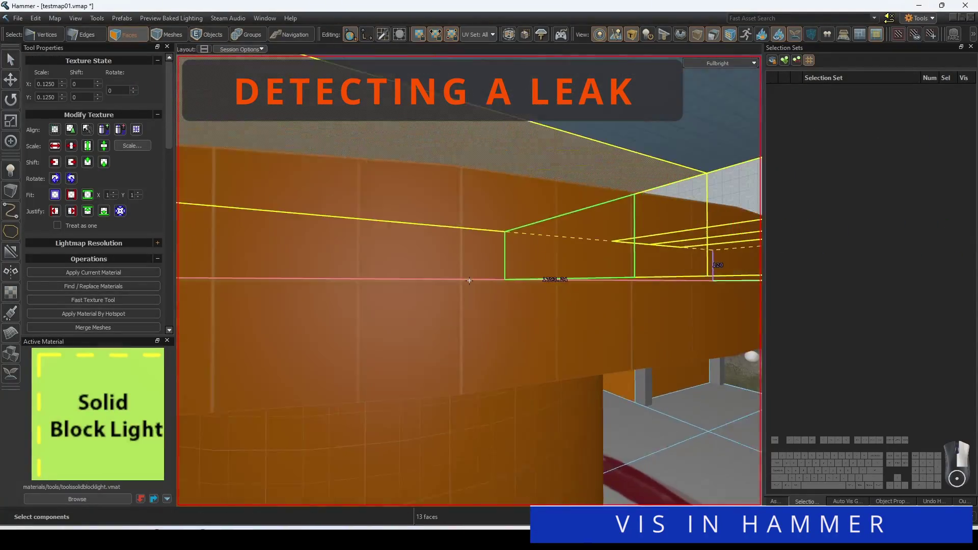
- Delete the selected faces enclosing the upper part of the room to open a VIS leak
key(d)
key(w)
right_drag(469, 281, 469, 280)
key(w)
key(Delete)
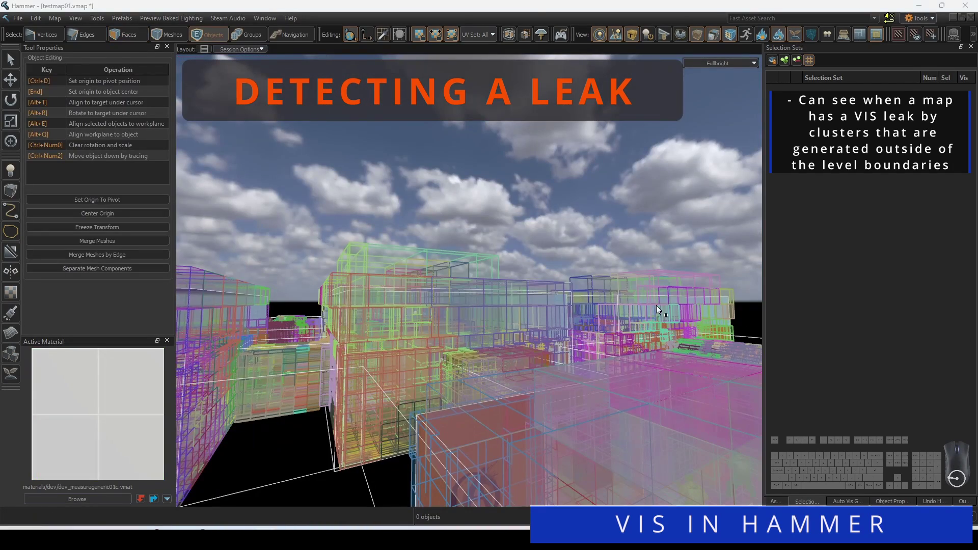
- Select several vis clusters above and around the rooms to examine how the leak extends beyond the level boundaries
click(405, 268)
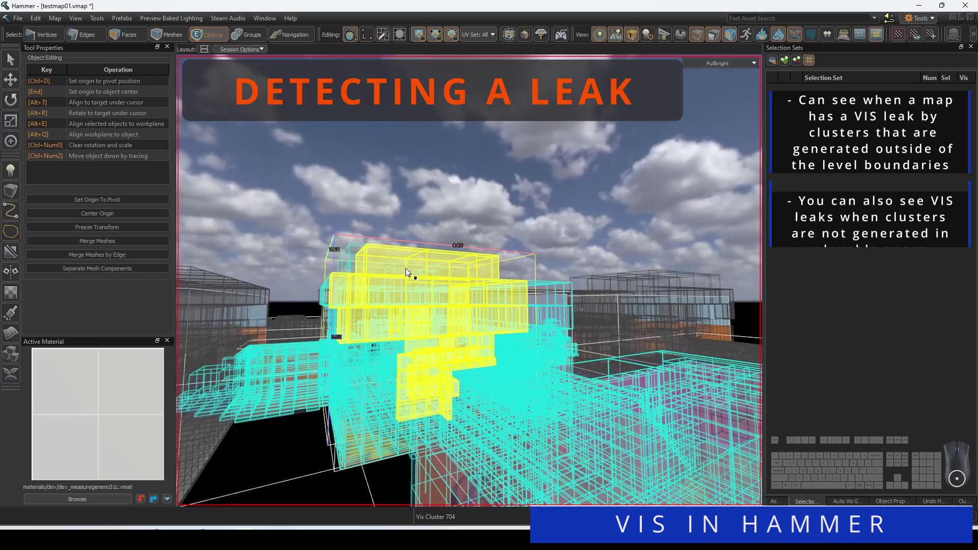
right_drag(406, 268, 422, 279)
click(579, 290)
right_drag(579, 290, 470, 281)
key(d)
click(304, 281)
key(w)
key(a)
right_drag(545, 256, 545, 256)
click(563, 254)
click(559, 290)
right_drag(559, 290, 466, 280)
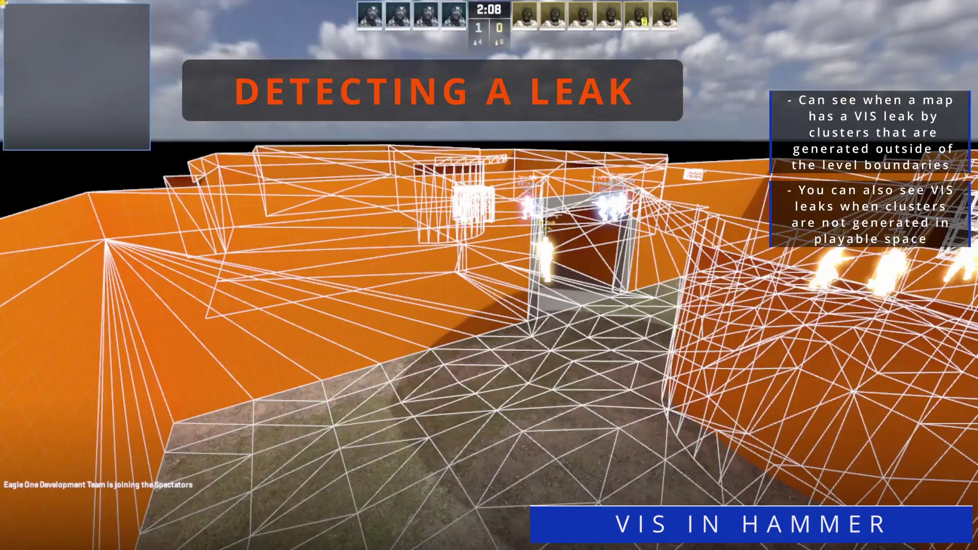